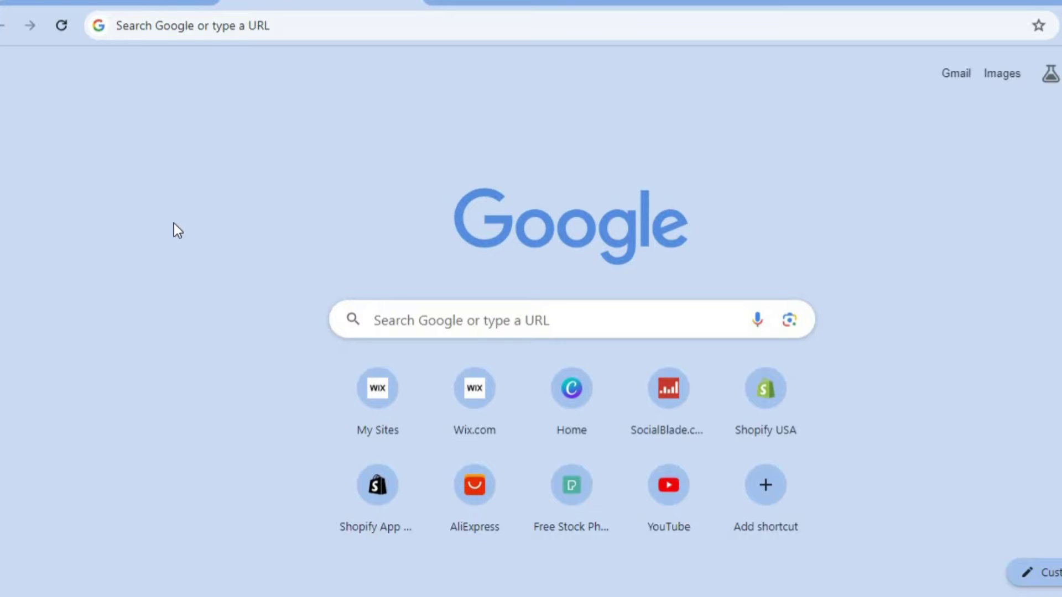
Switch to the Wix Sites page and start a new site on the Wix Editor, set up without AI
left_click(106, 2)
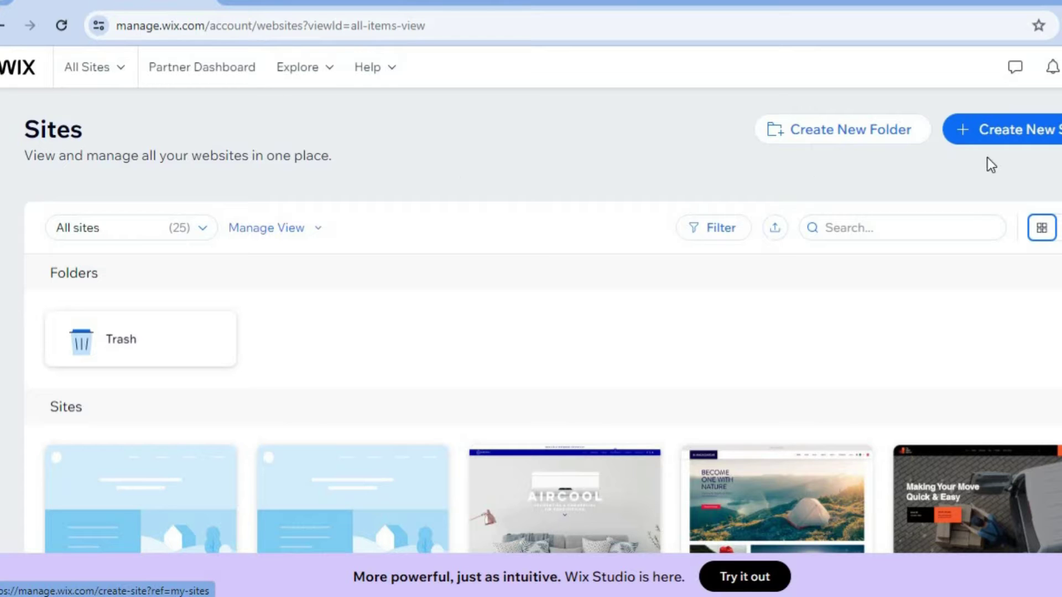
left_click(1008, 131)
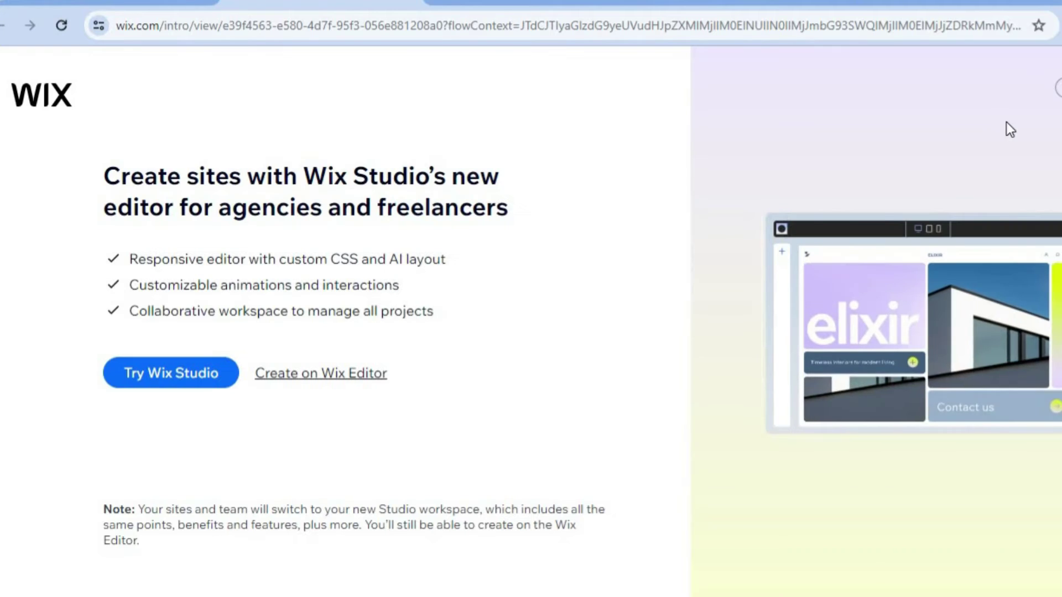
left_click(351, 377)
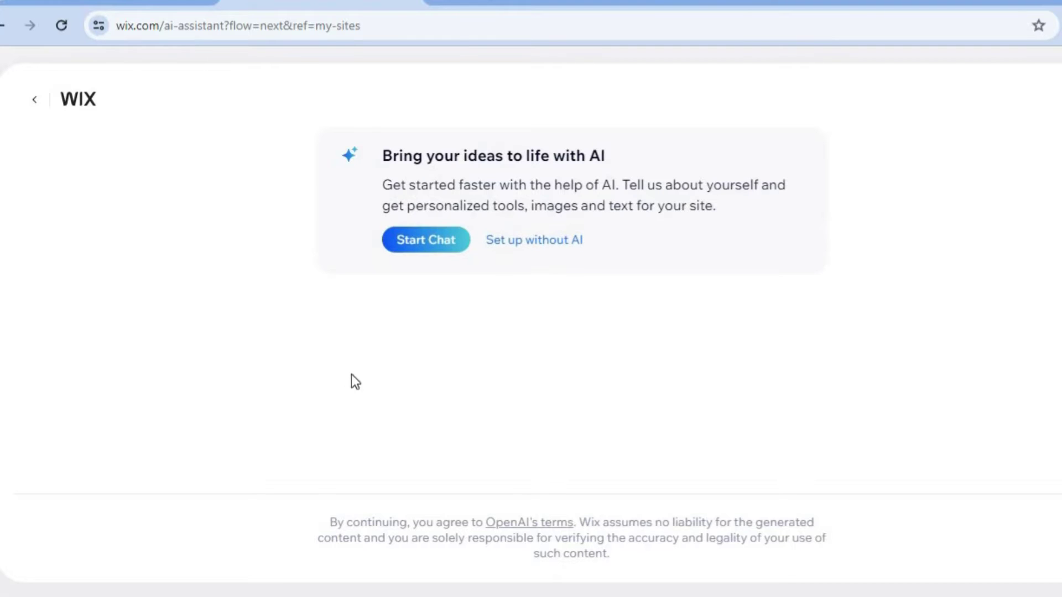
left_click(534, 247)
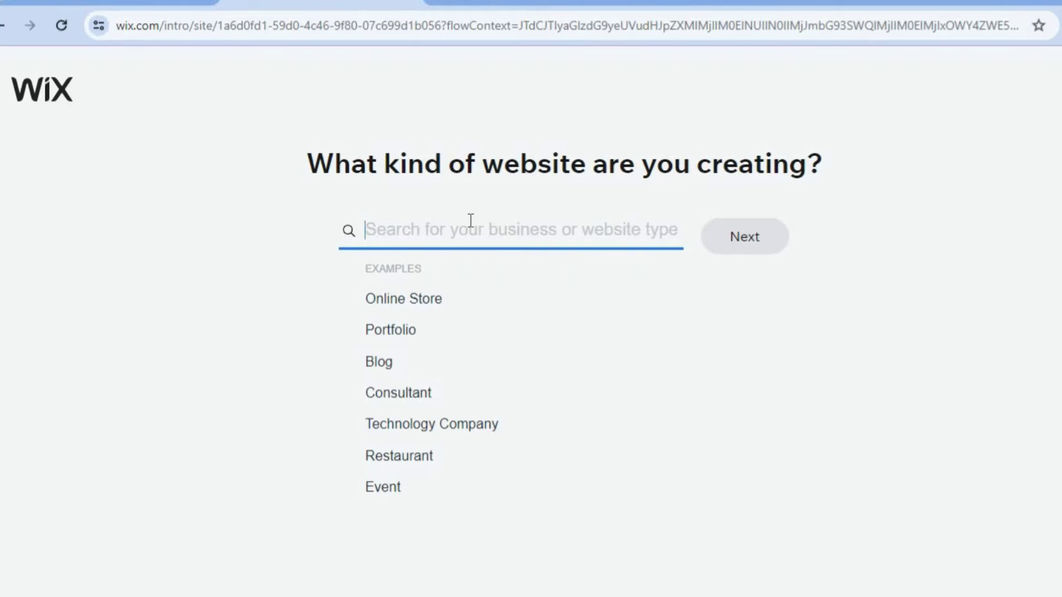
Choose Dentist as the kind of website and continue to the business setup
type("DE")
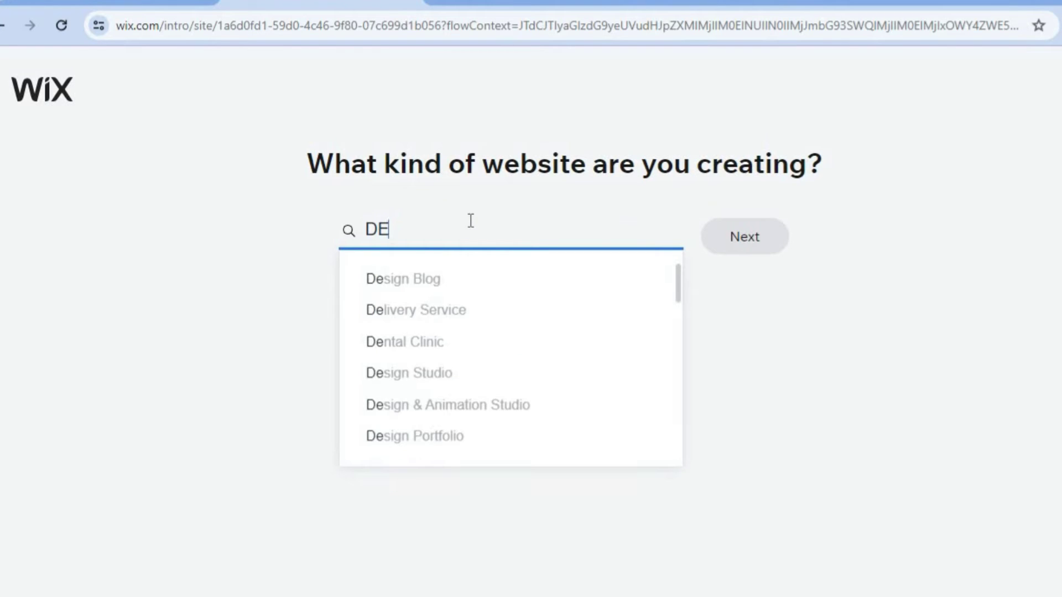
type("NT")
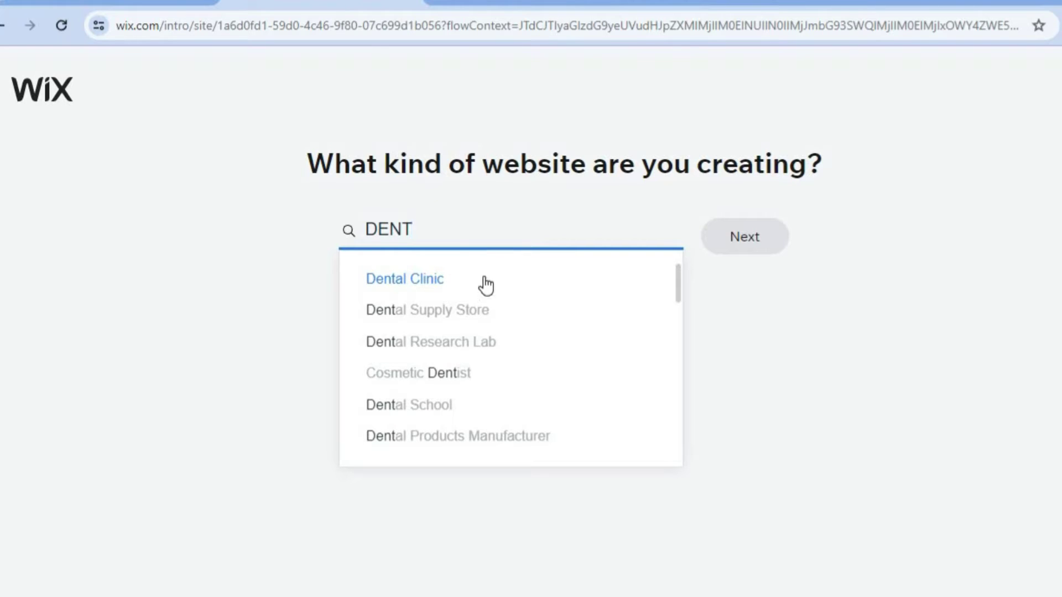
type("IST")
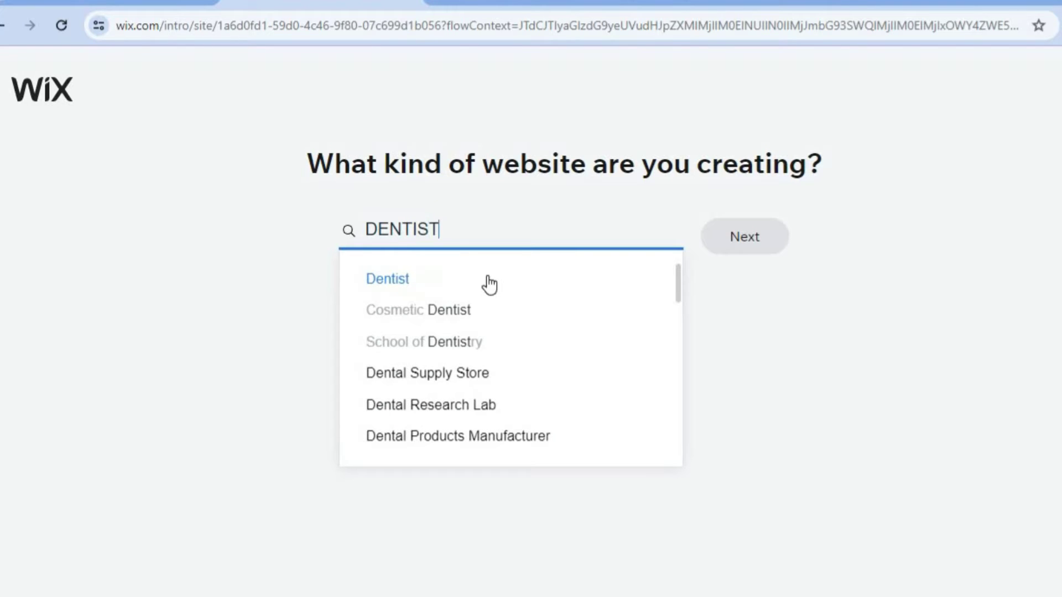
left_click(443, 289)
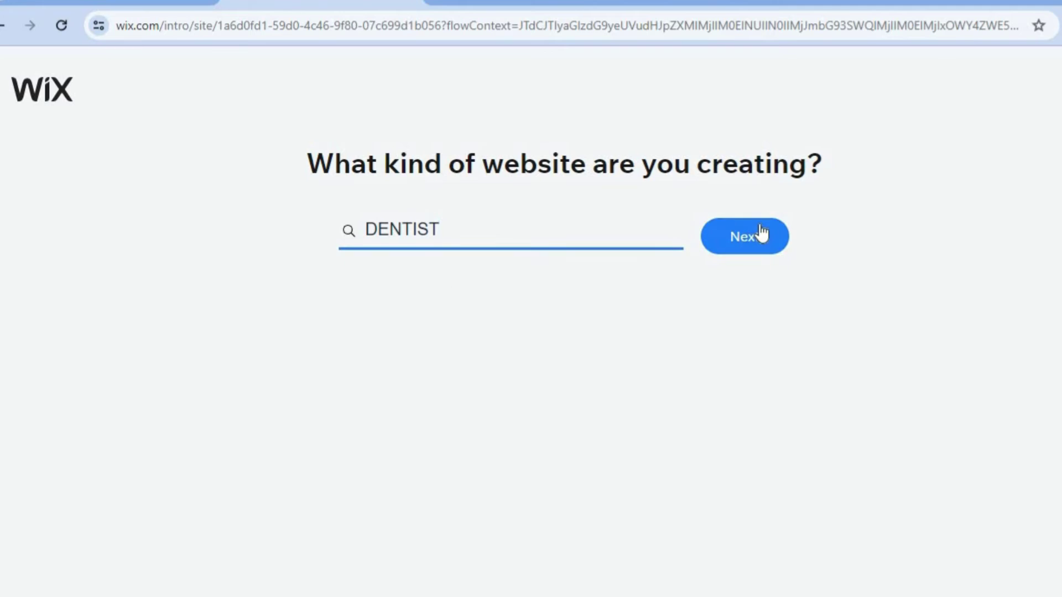
left_click(761, 235)
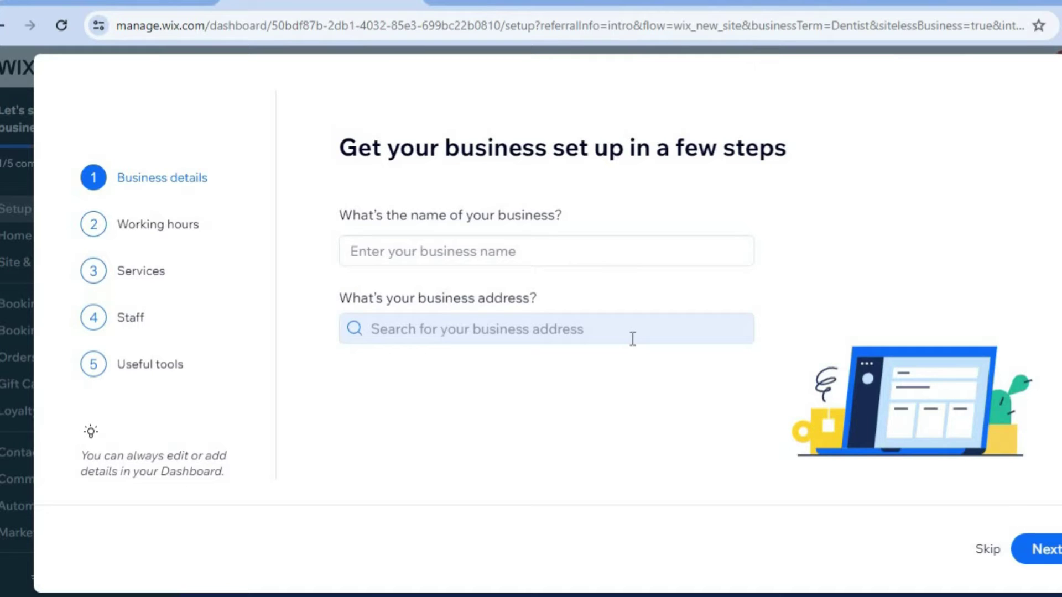
Name the business TEST DENTIST and continue without entering an address
left_click(549, 257)
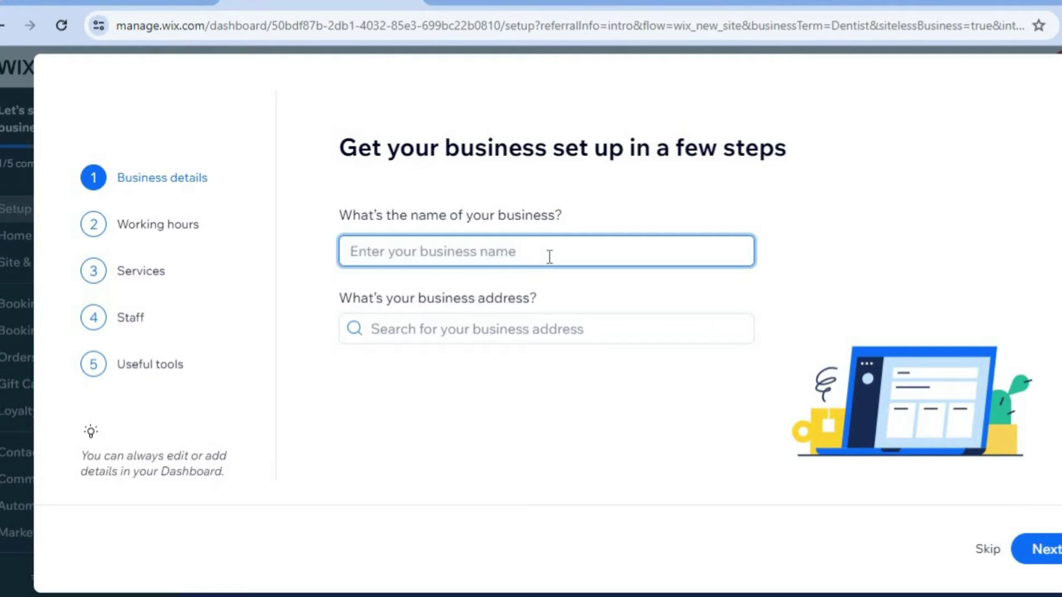
type("TEST DENTI")
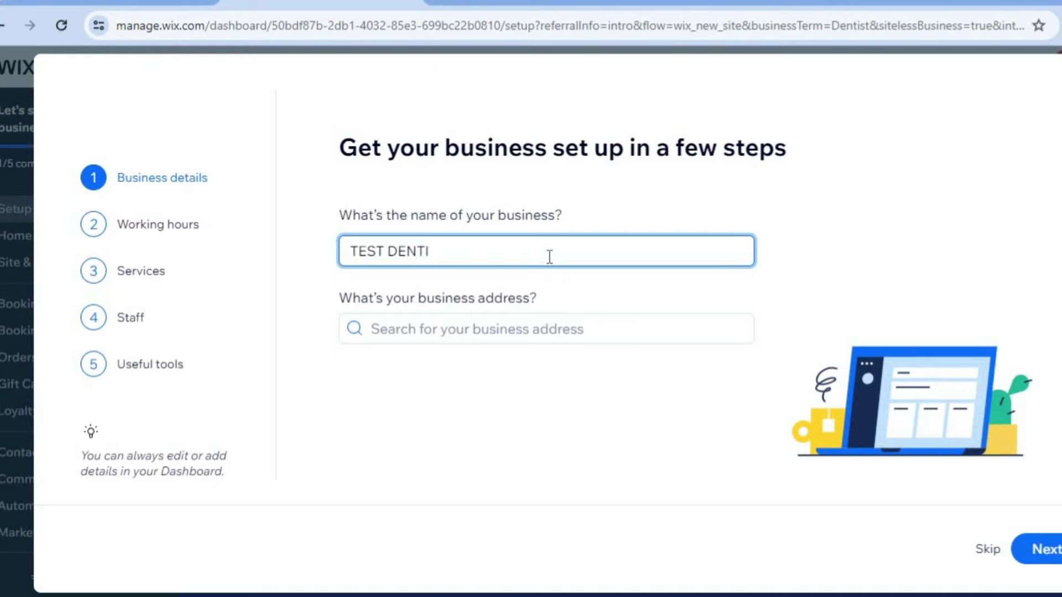
type("ST")
left_click(1051, 545)
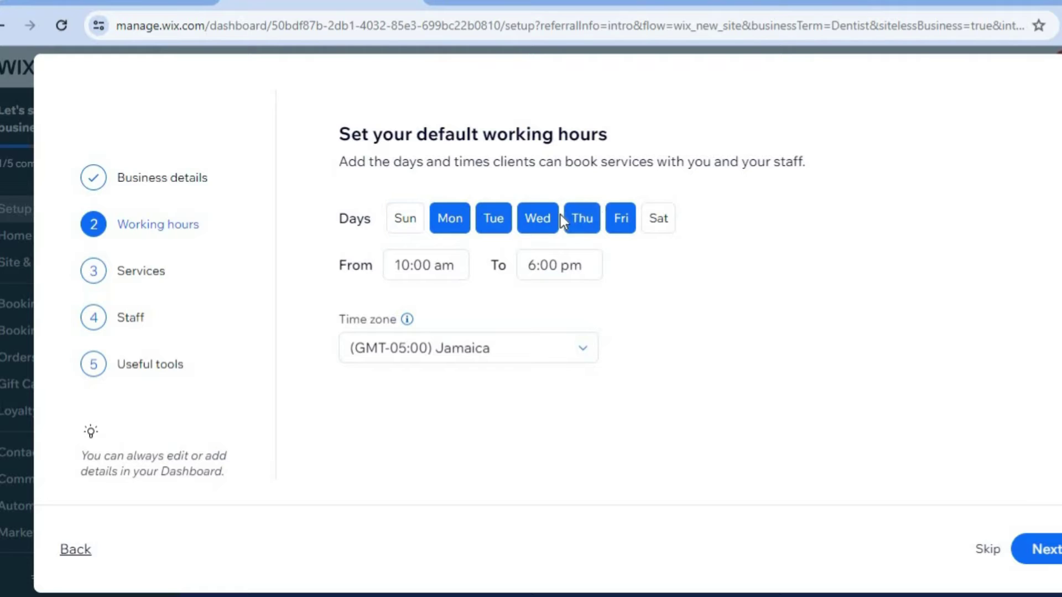
Set the default working hours from 9:00 am to 5:00 pm and continue to the services
left_click(463, 260)
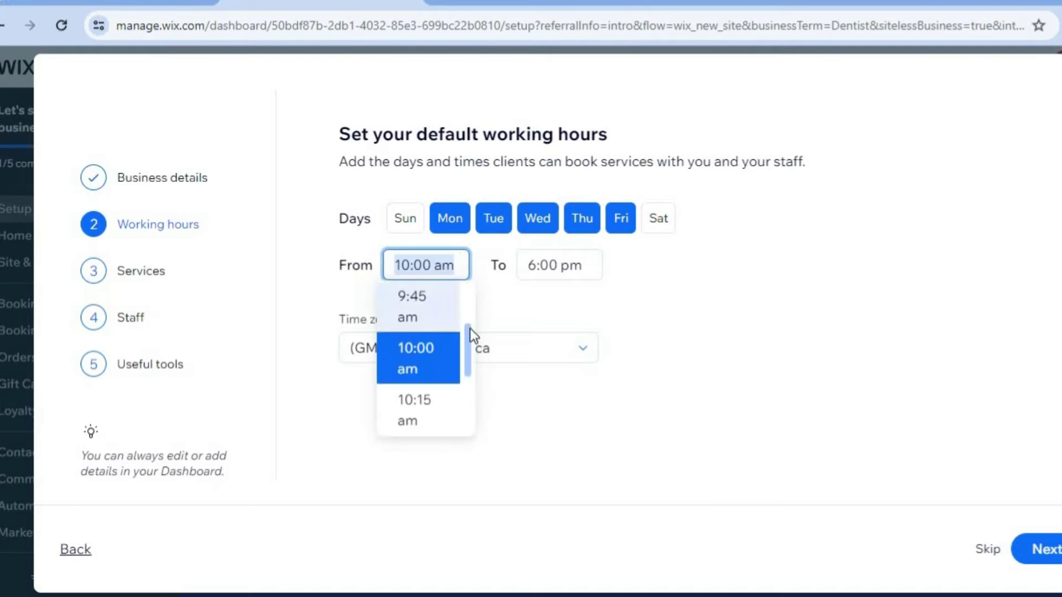
scroll(470, 328, "up", 1)
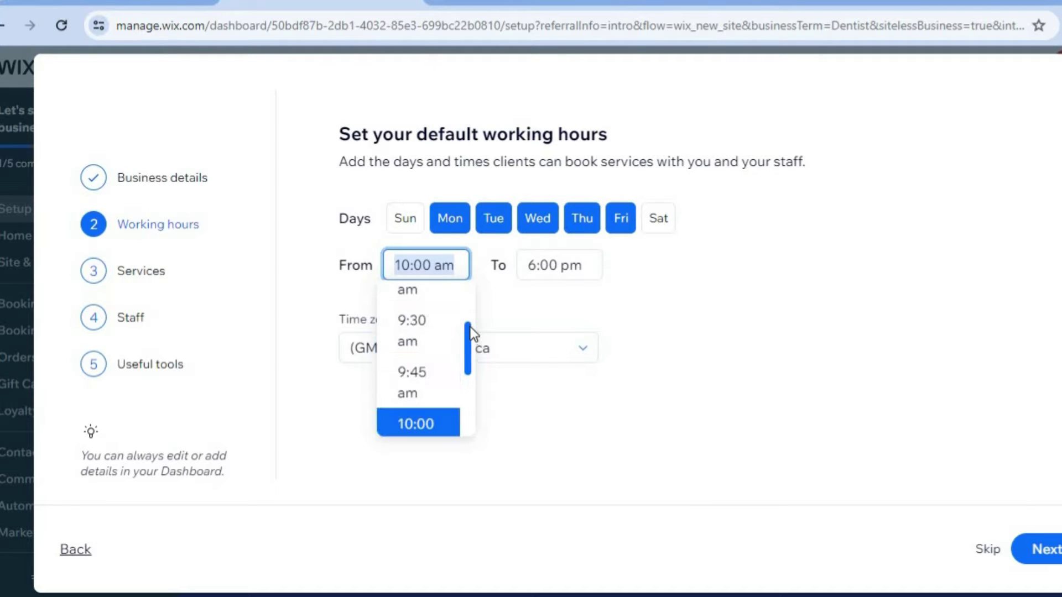
left_click(435, 295)
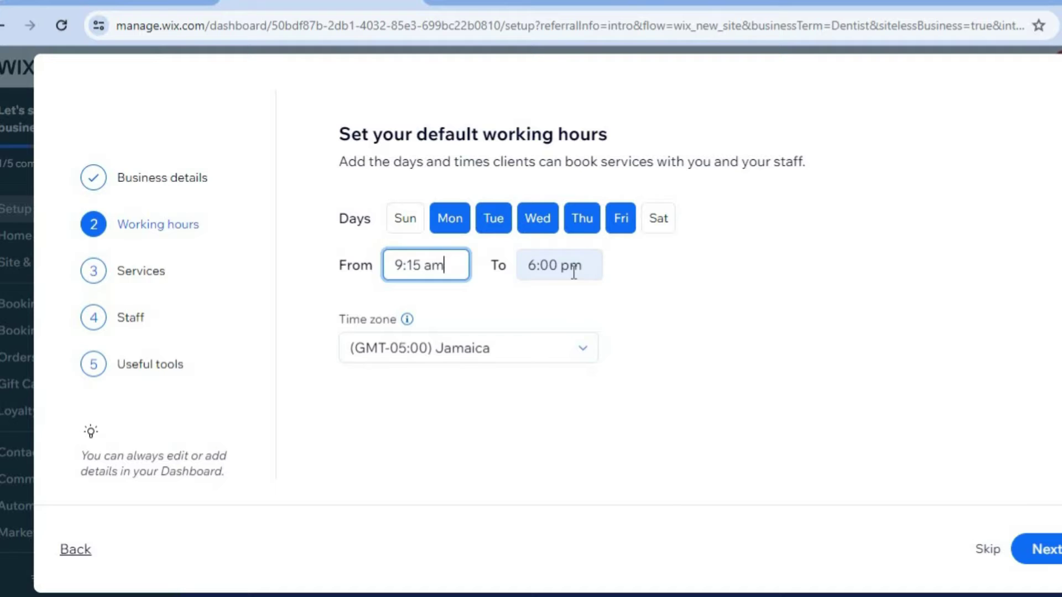
left_click(589, 275)
scroll(608, 366, "up", 3)
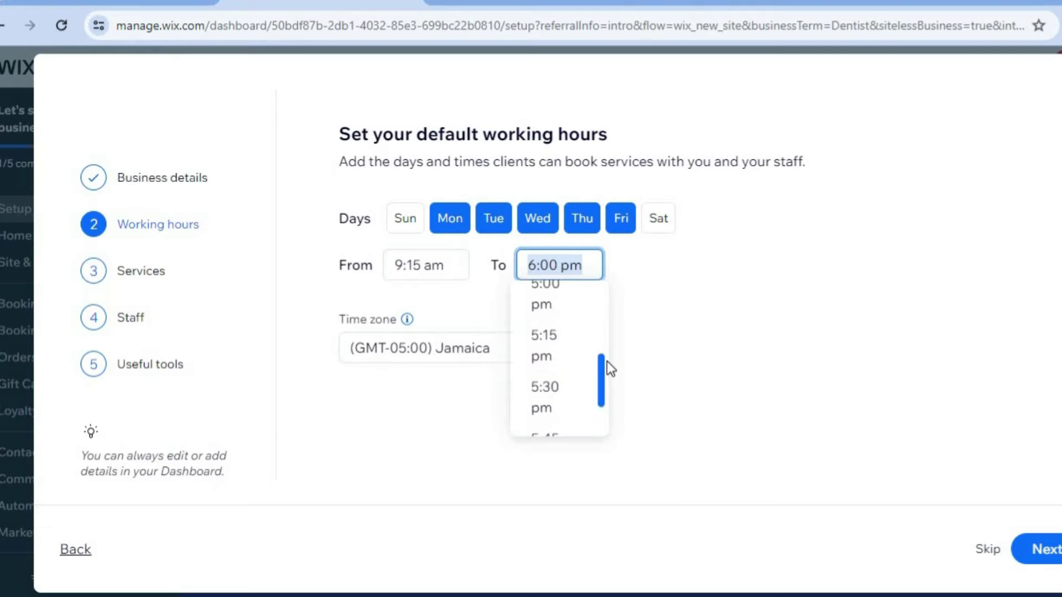
left_click(557, 350)
left_click(434, 265)
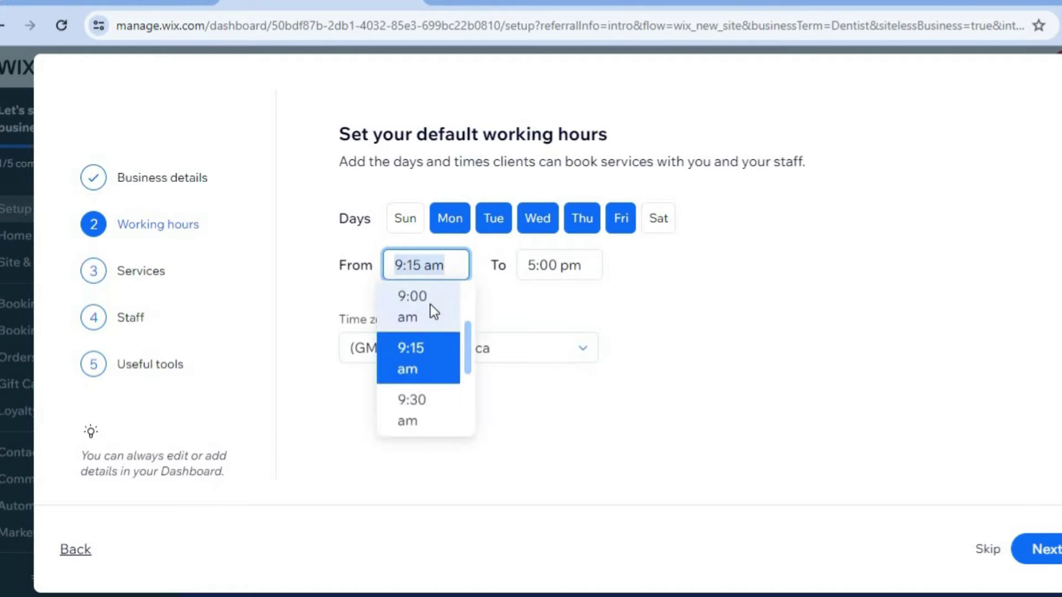
left_click(430, 306)
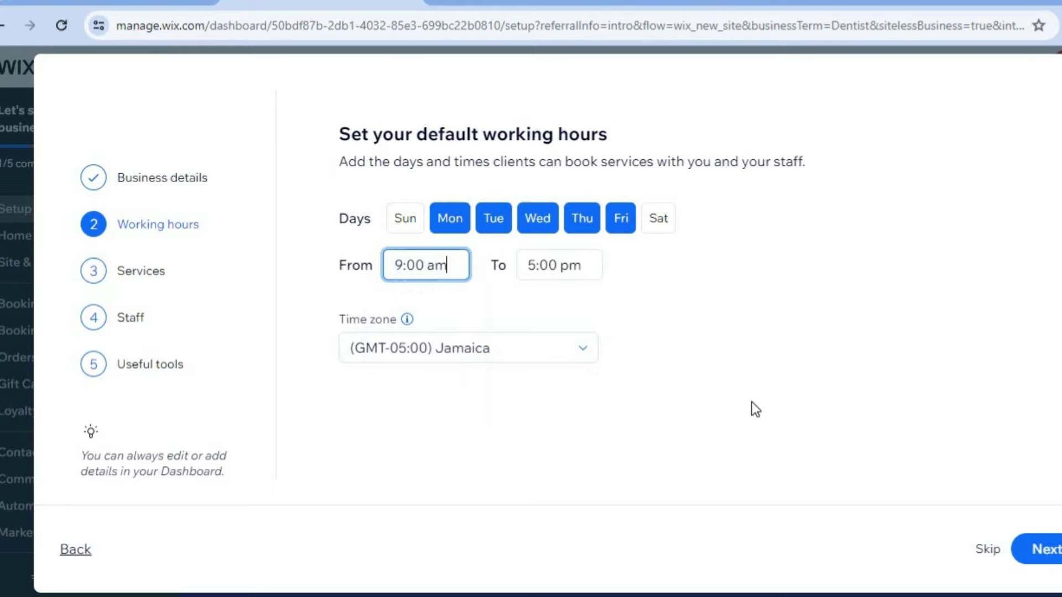
left_click(1019, 560)
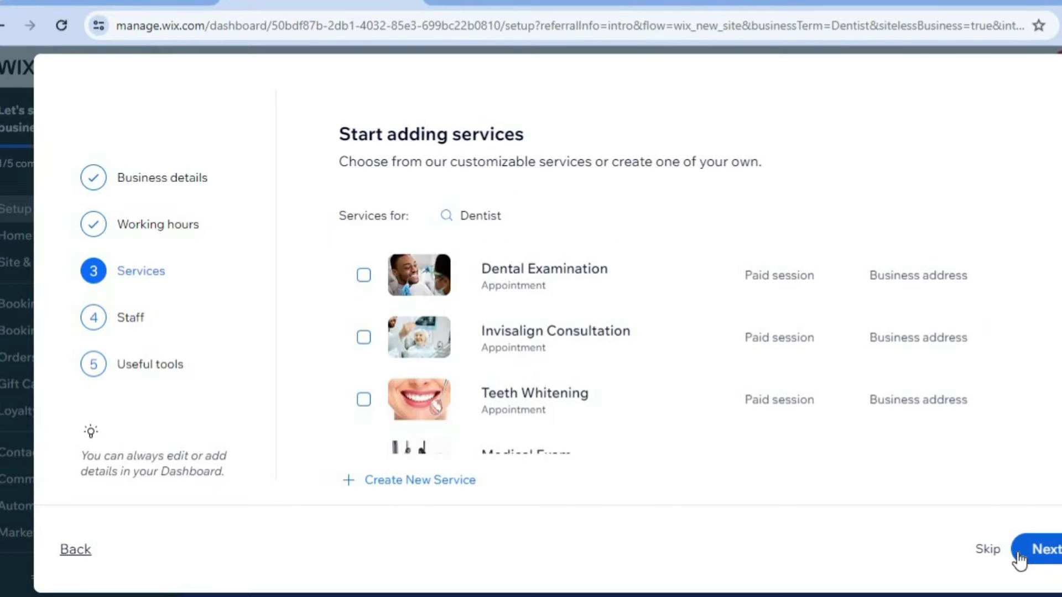
Add the Dental Examination, Invisalign Consultation, Teeth Whitening and Medical Exam services, without creating a custom one, and continue
left_click(362, 275)
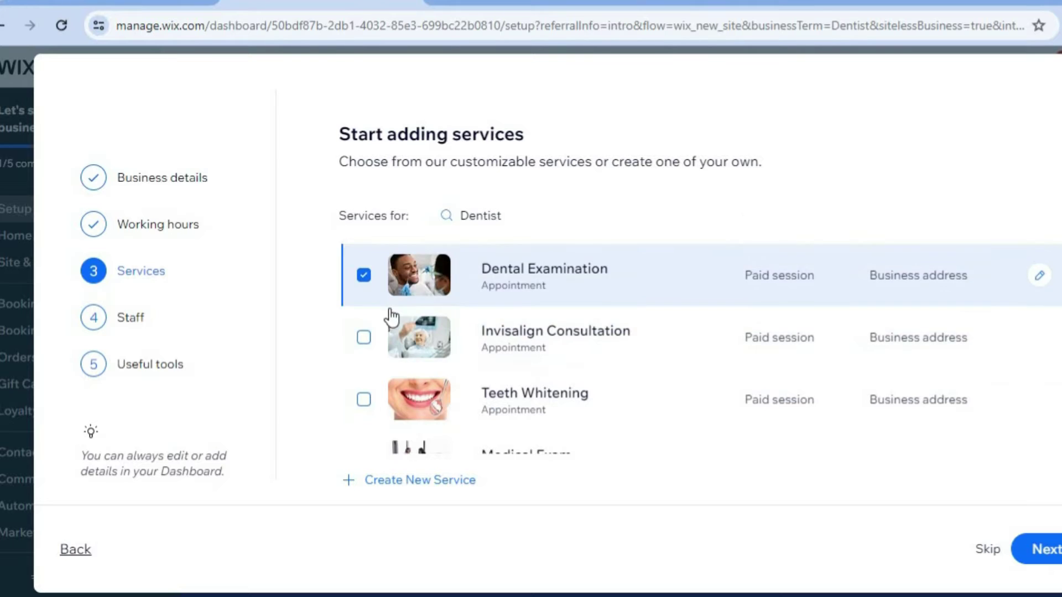
left_click(364, 338)
left_click(364, 399)
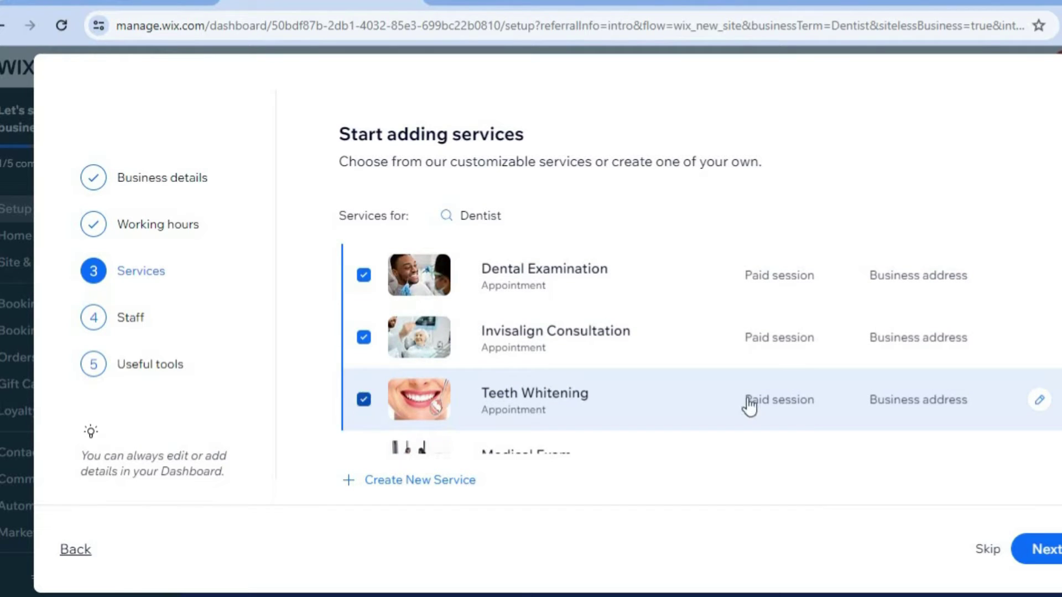
scroll(486, 304, "down", 3)
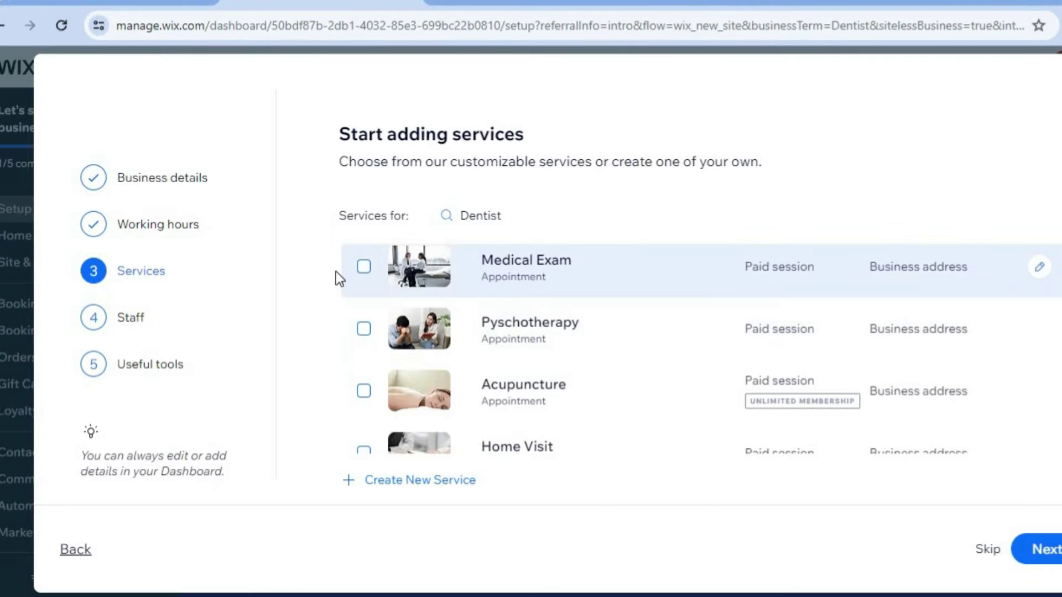
left_click(363, 267)
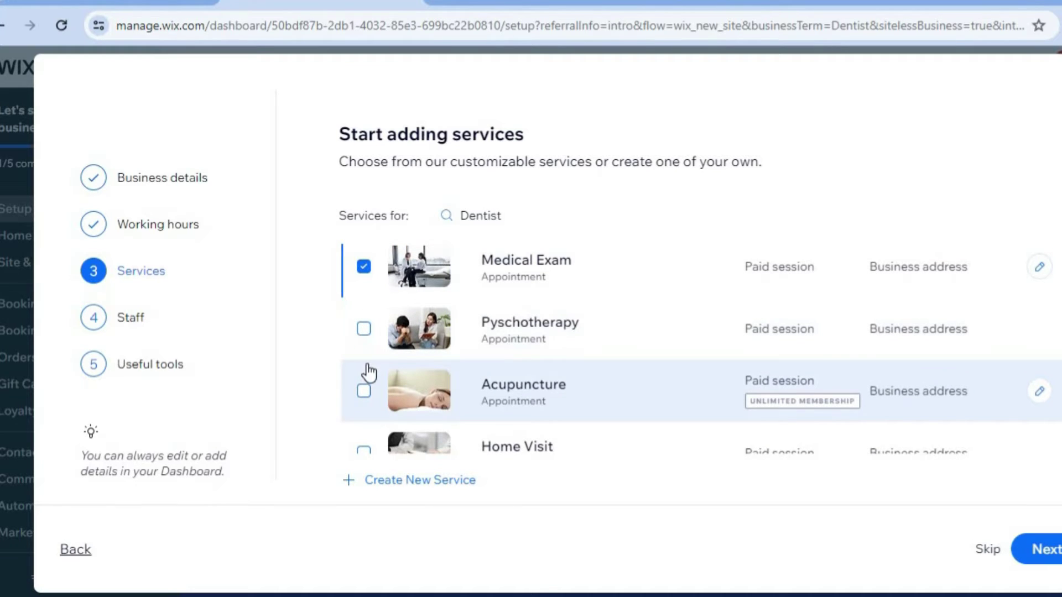
left_click(414, 481)
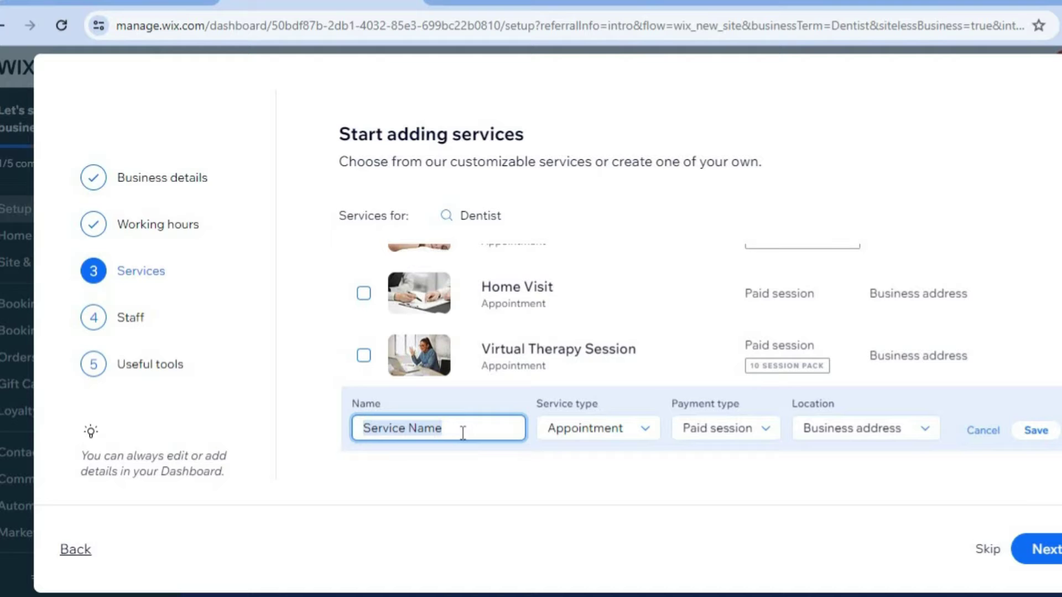
left_click(982, 431)
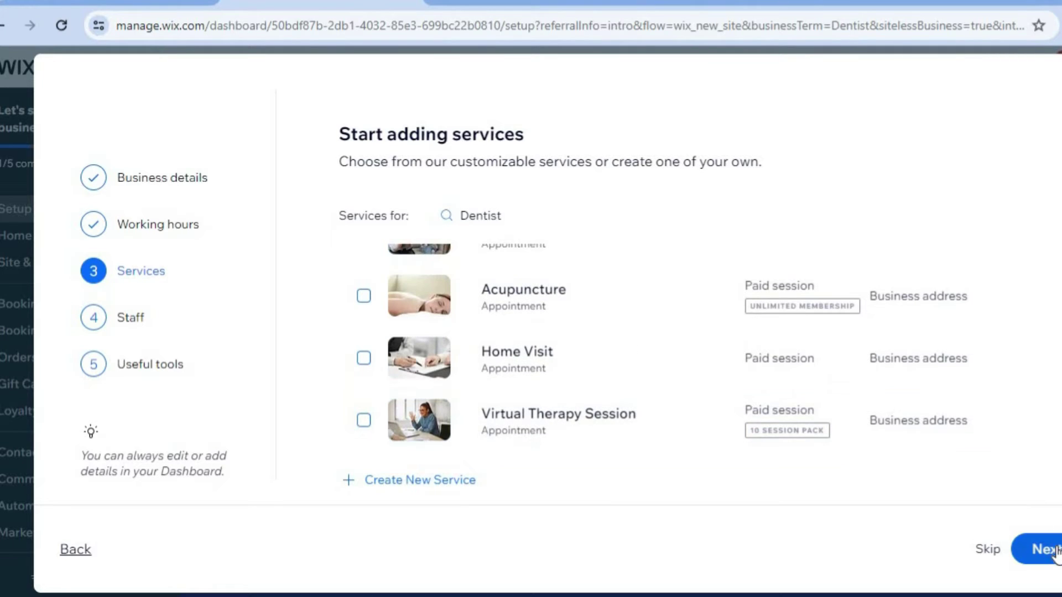
left_click(1054, 551)
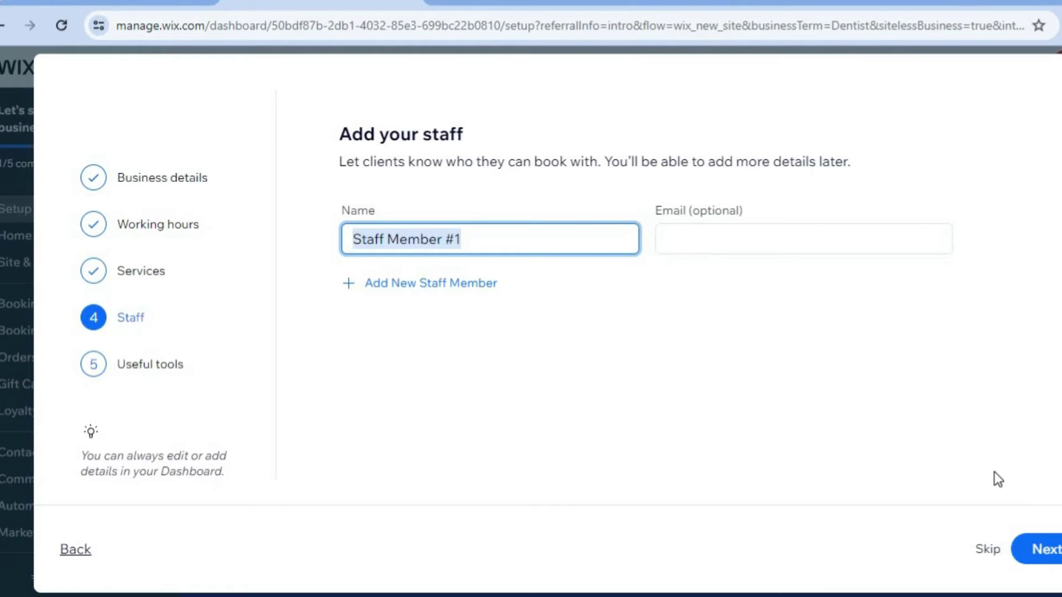
Keep the default staff member, choose accepting online and in-person payments as useful tools, and finish the setup to reach the dashboard
left_click(1055, 549)
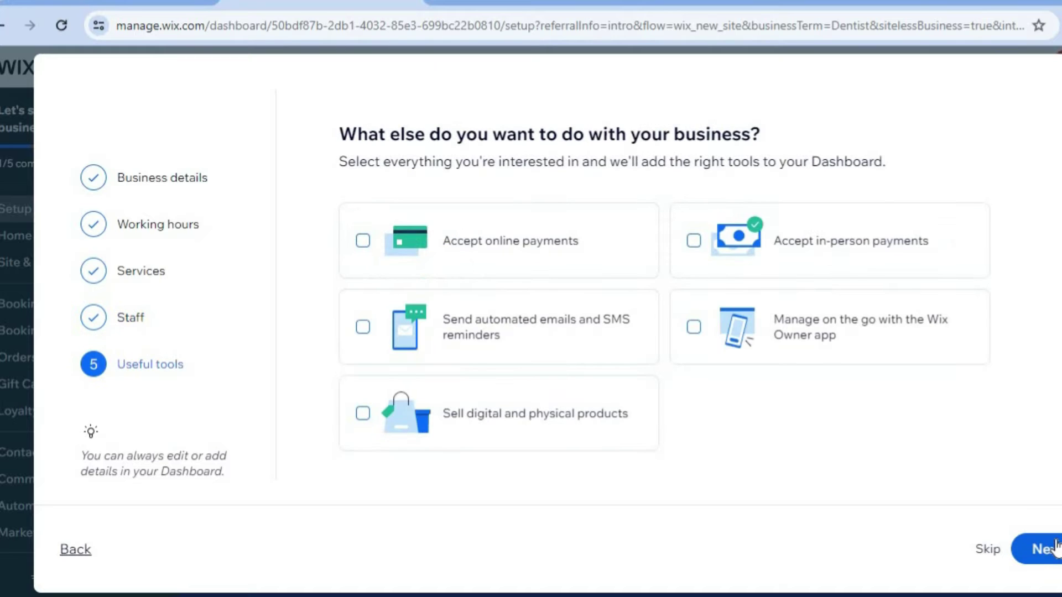
left_click(486, 248)
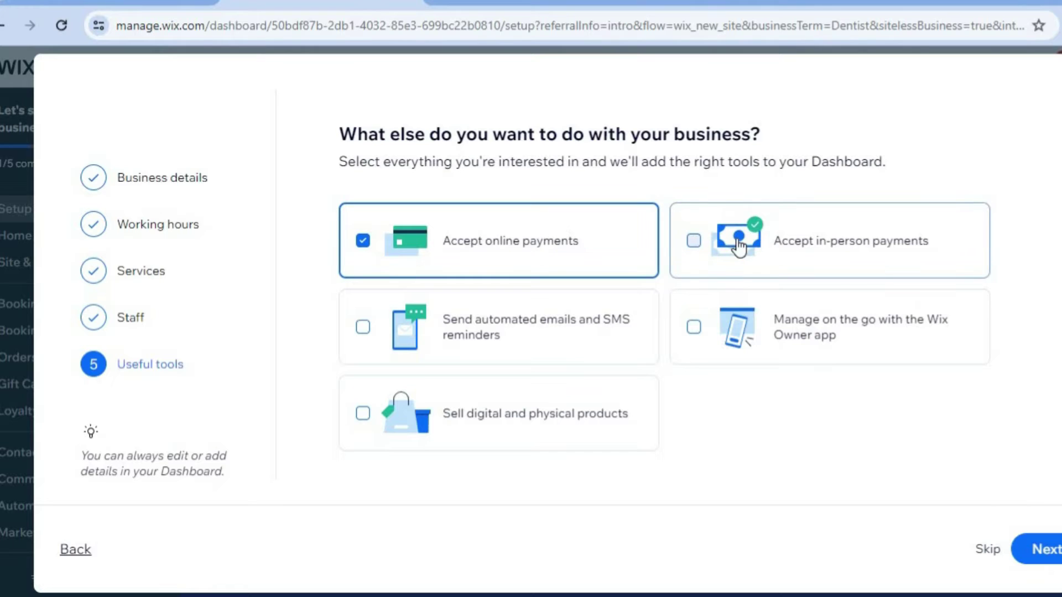
left_click(791, 245)
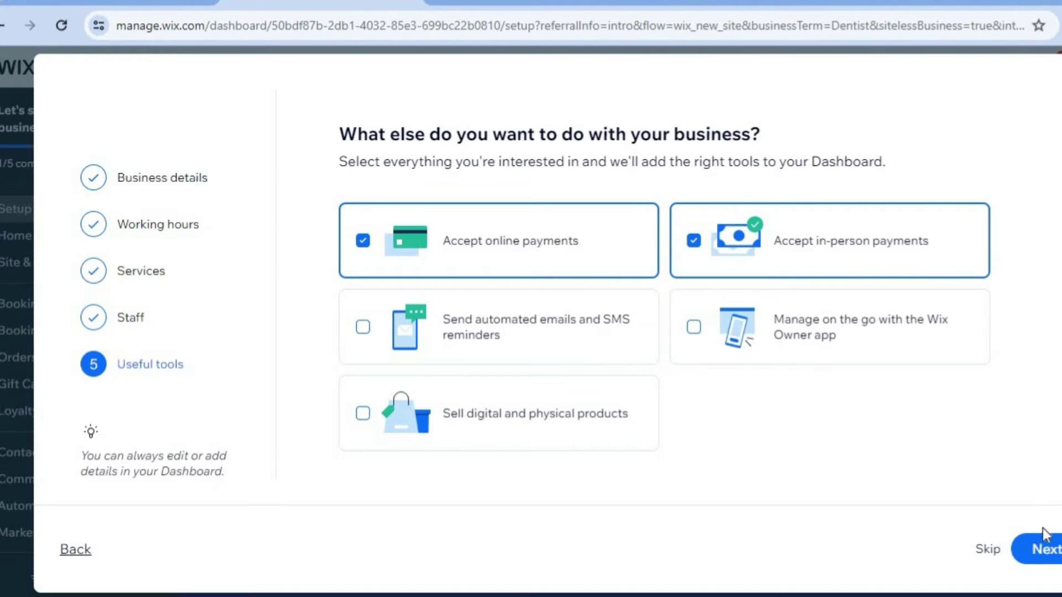
left_click(1036, 548)
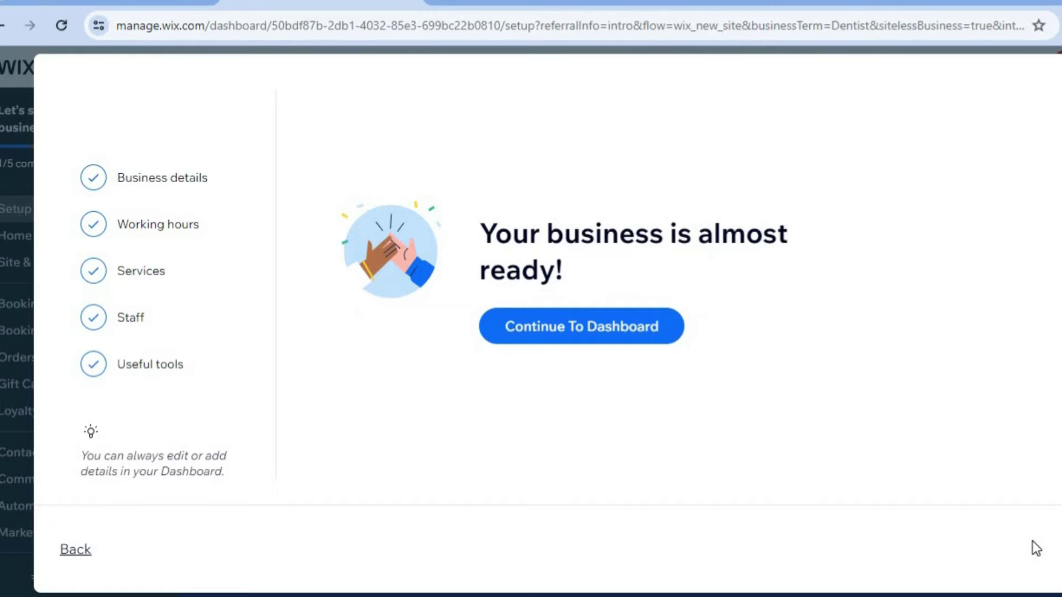
left_click(592, 334)
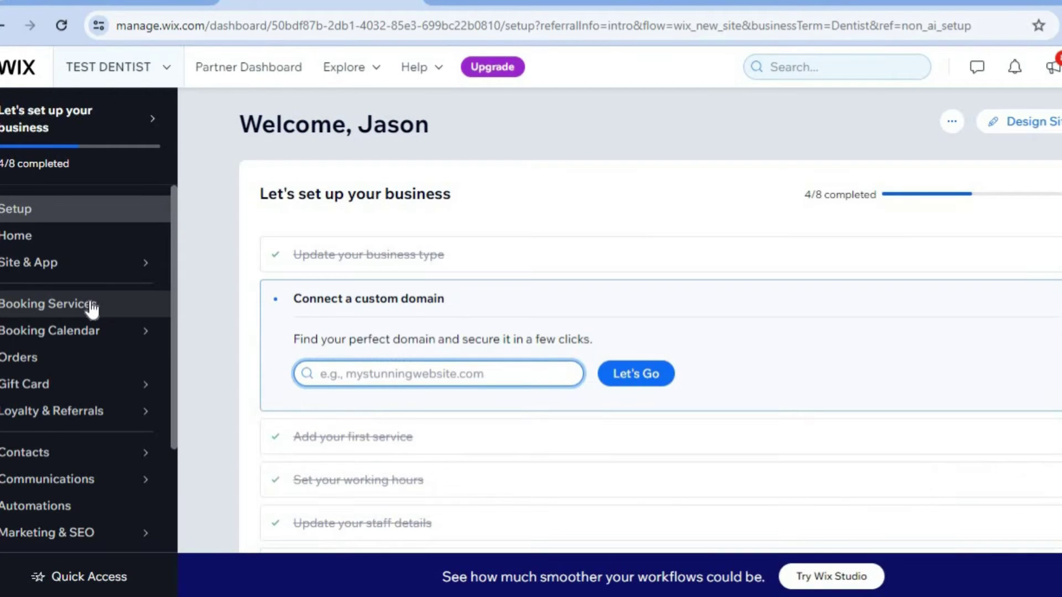
Open the Dental Examination service from the booking services list for editing
left_click(91, 309)
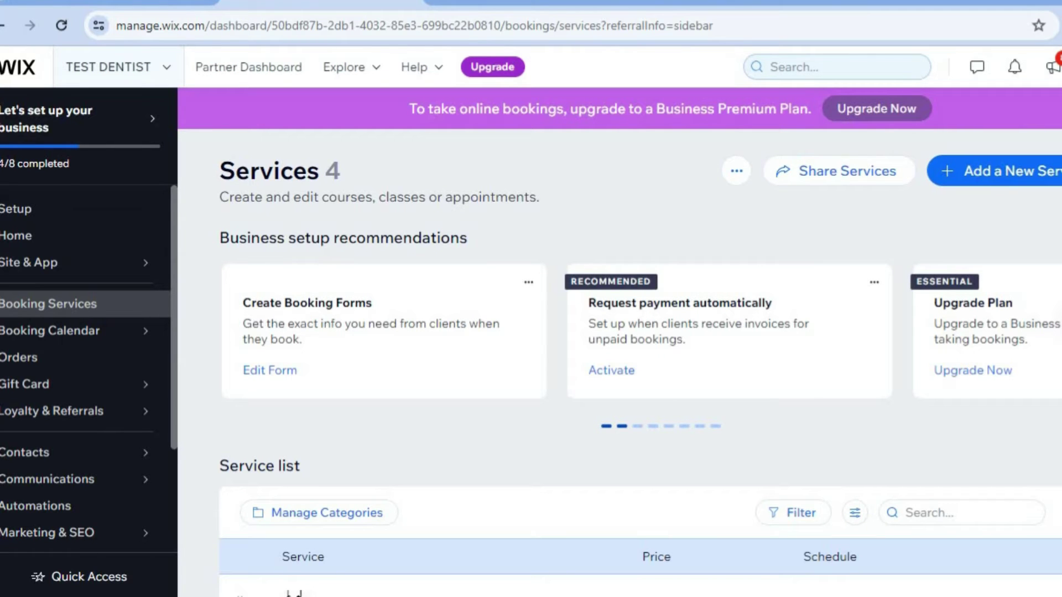
scroll(640, 363, "down", 6)
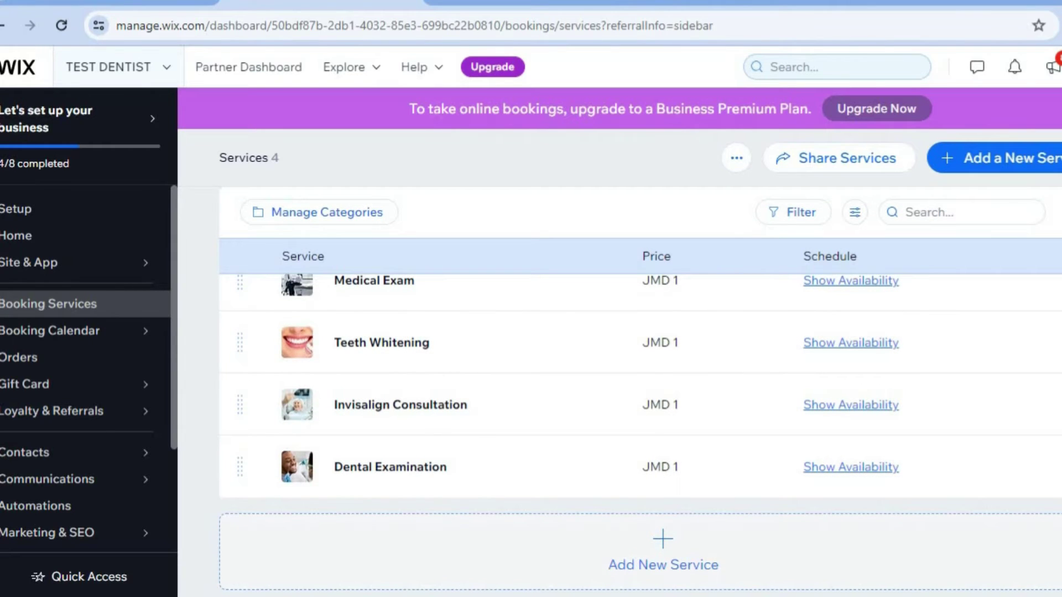
scroll(819, 501, "up", 1)
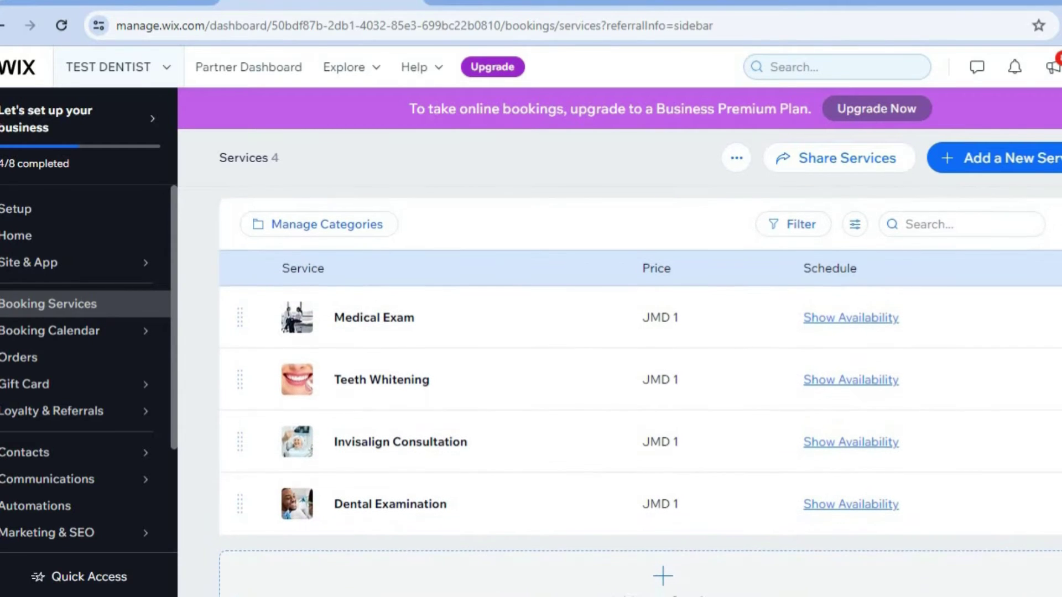
left_click(990, 504)
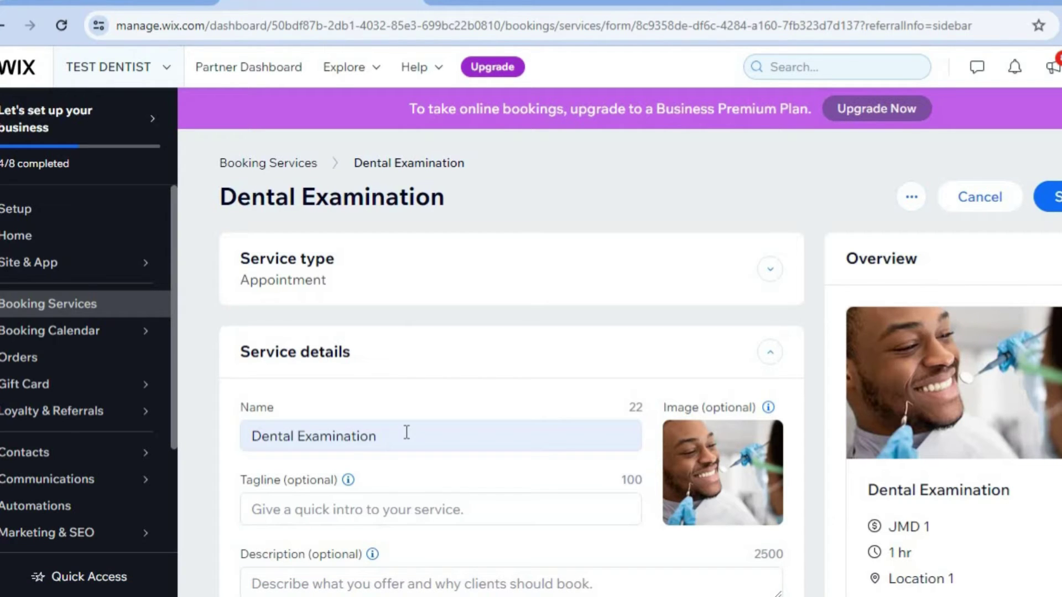
Keep the service duration at 1 hour and set the fixed price per session to J$100
mouse_move(724, 448)
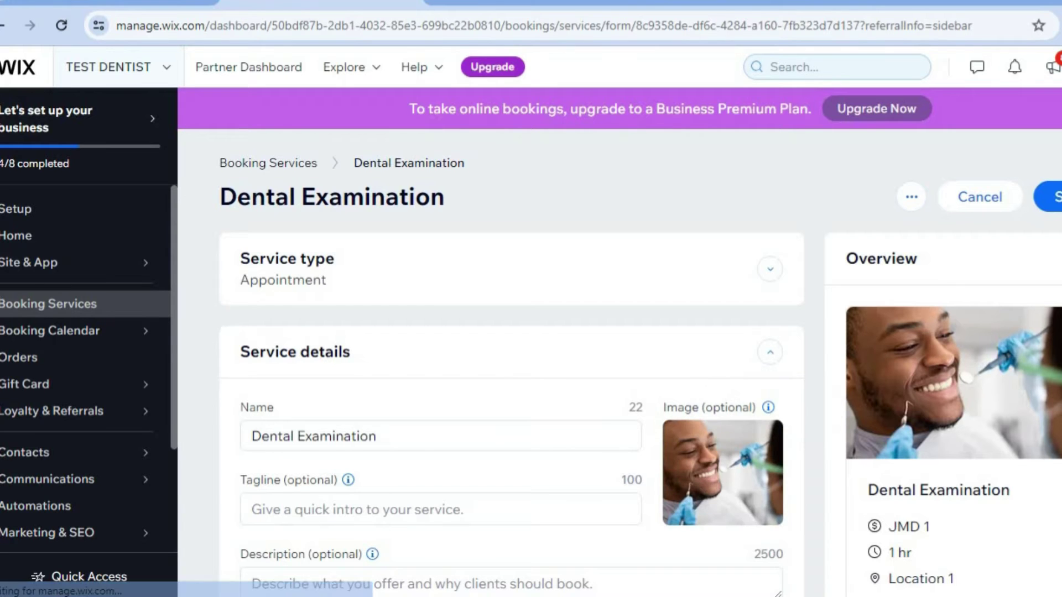
scroll(619, 371, "down", 3)
scroll(749, 362, "down", 2)
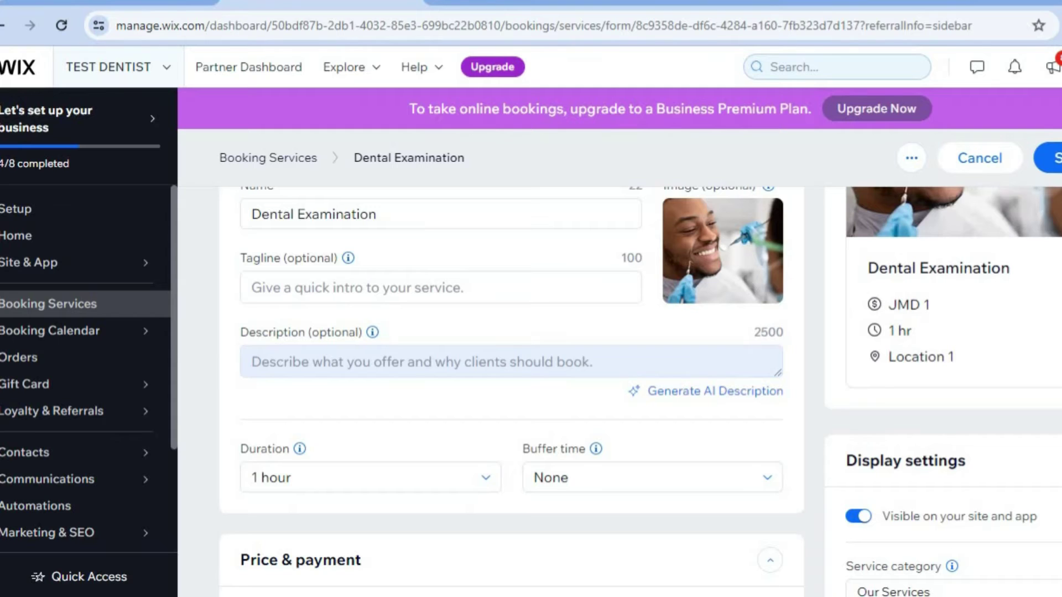
scroll(609, 282, "down", 4)
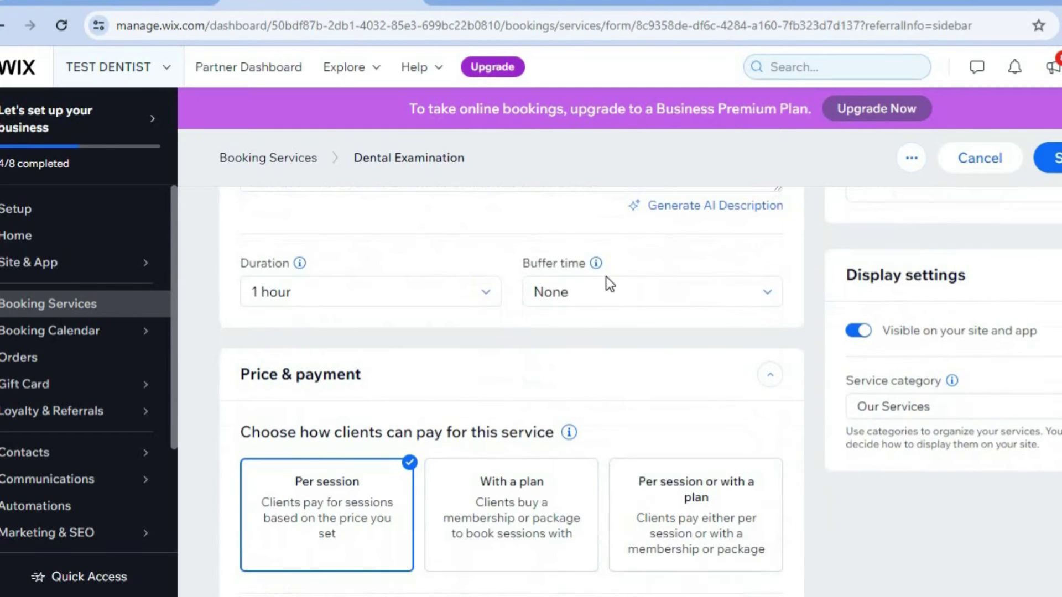
left_click(483, 295)
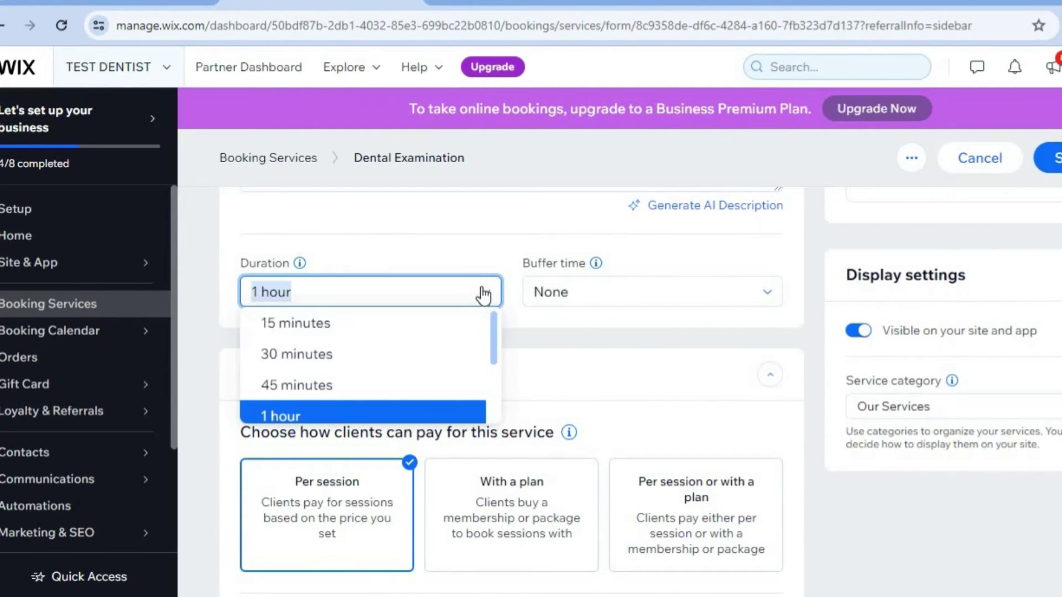
left_click(483, 295)
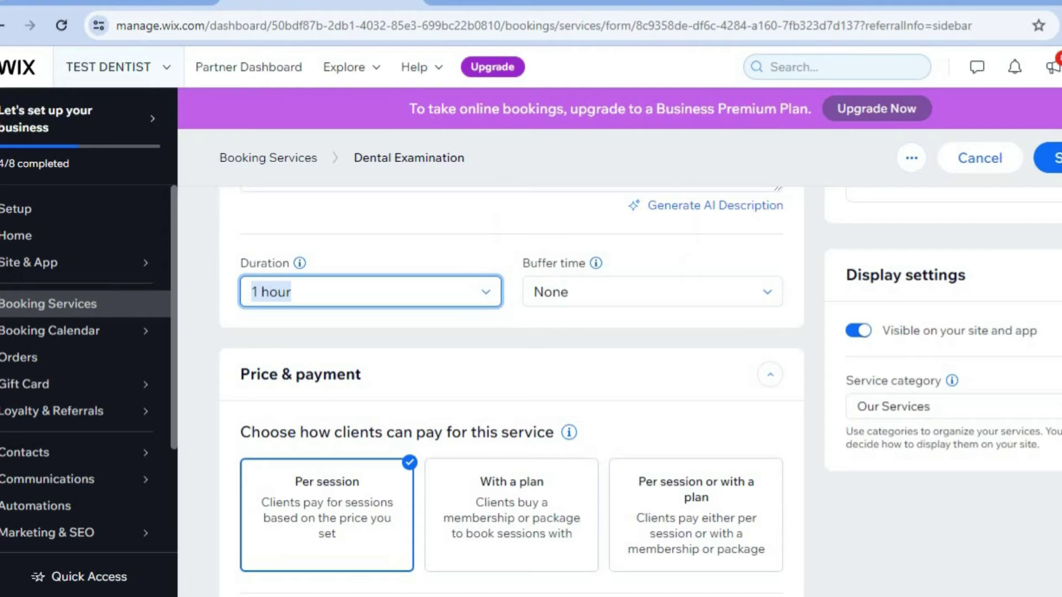
scroll(512, 390, "down", 6)
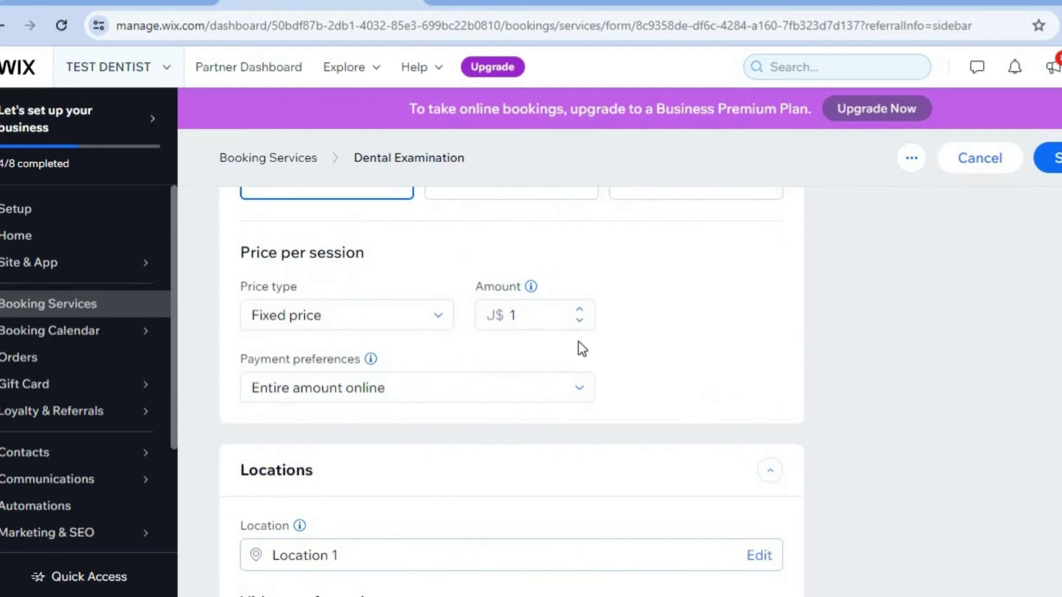
double_click(526, 316)
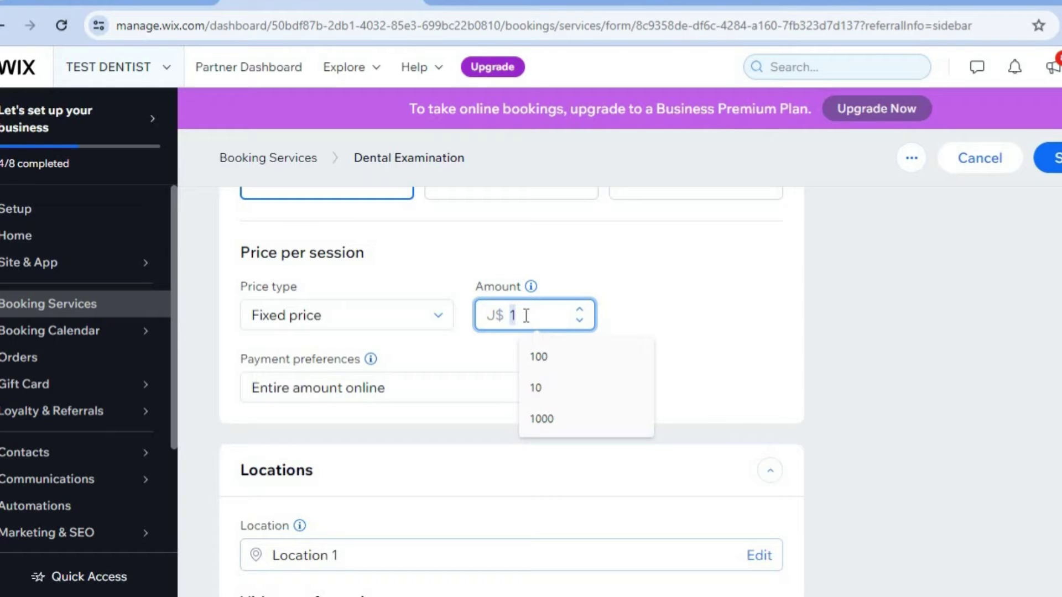
left_click(542, 360)
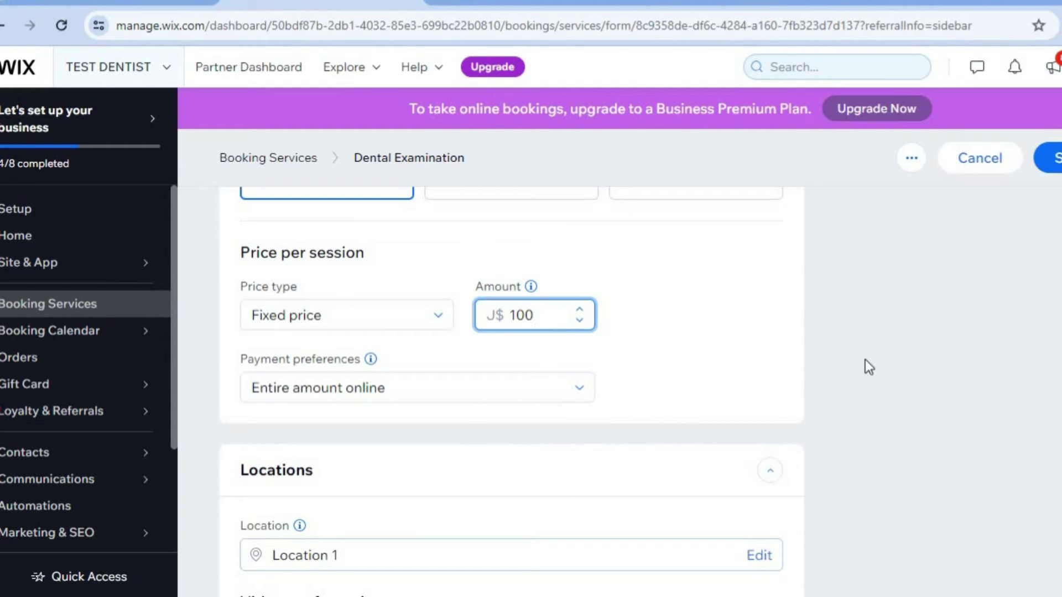
Check the location and video conferencing settings, and save the Dental Examination service
scroll(511, 387, "down", 3)
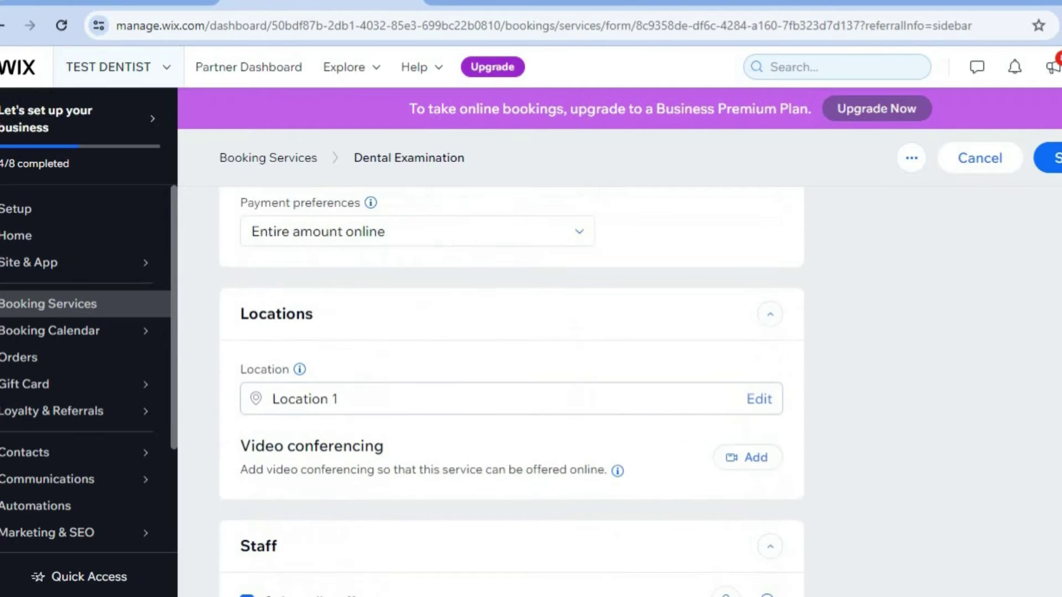
scroll(511, 387, "down", 1)
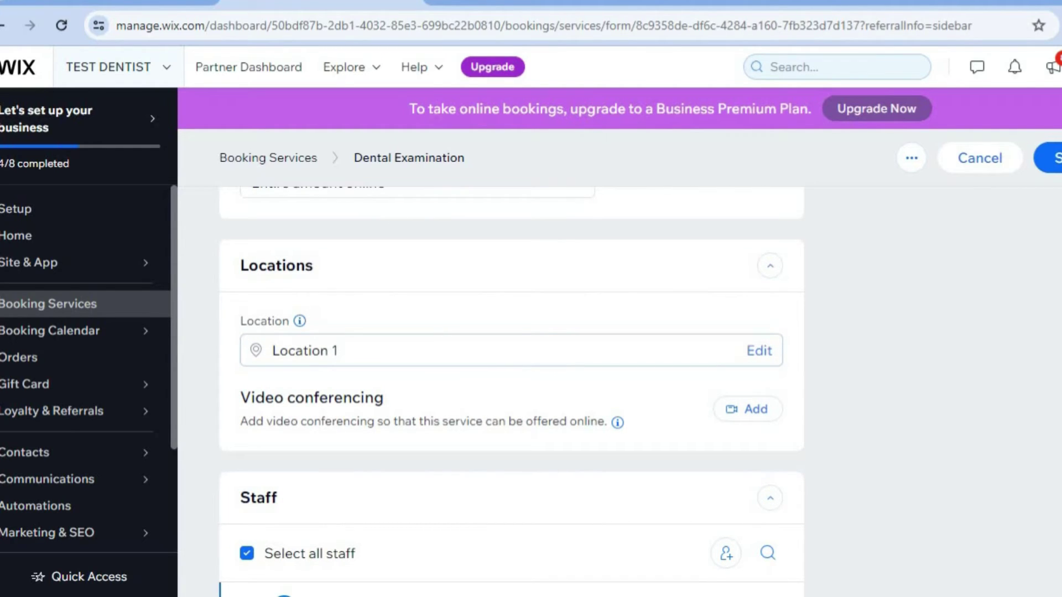
left_click(759, 412)
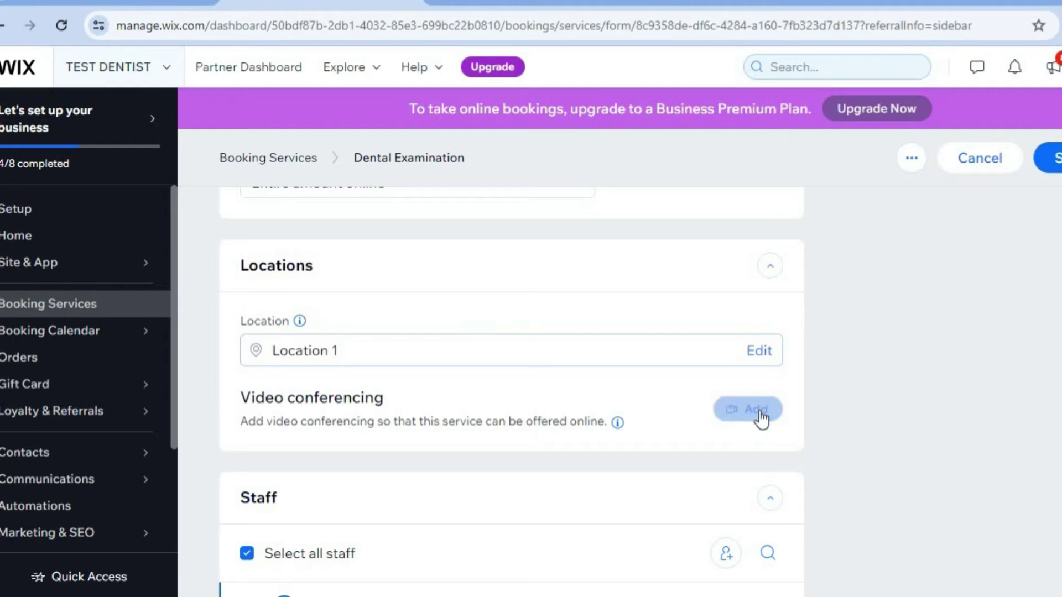
left_click(1055, 176)
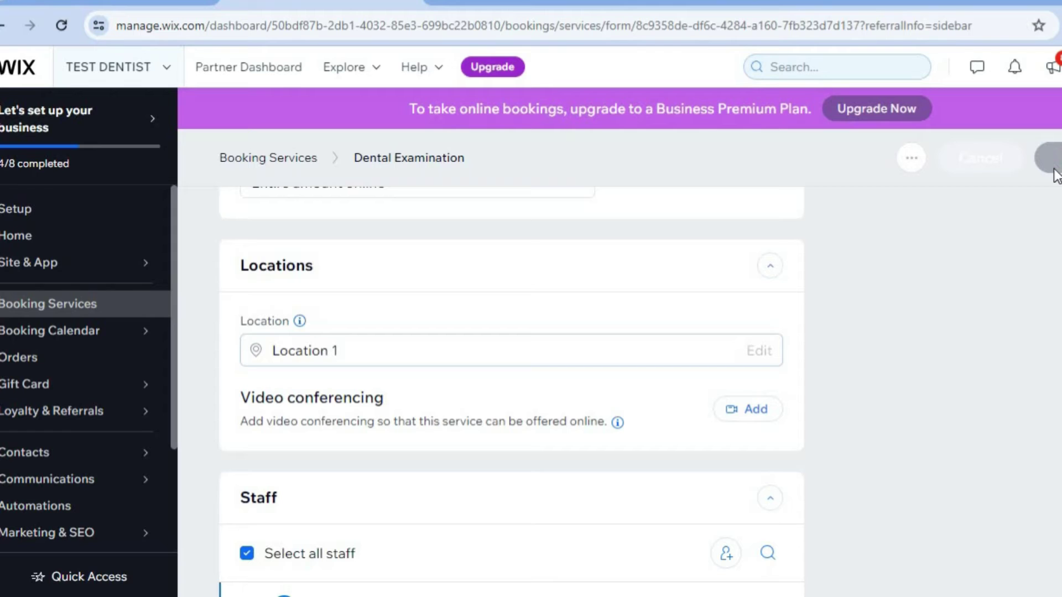
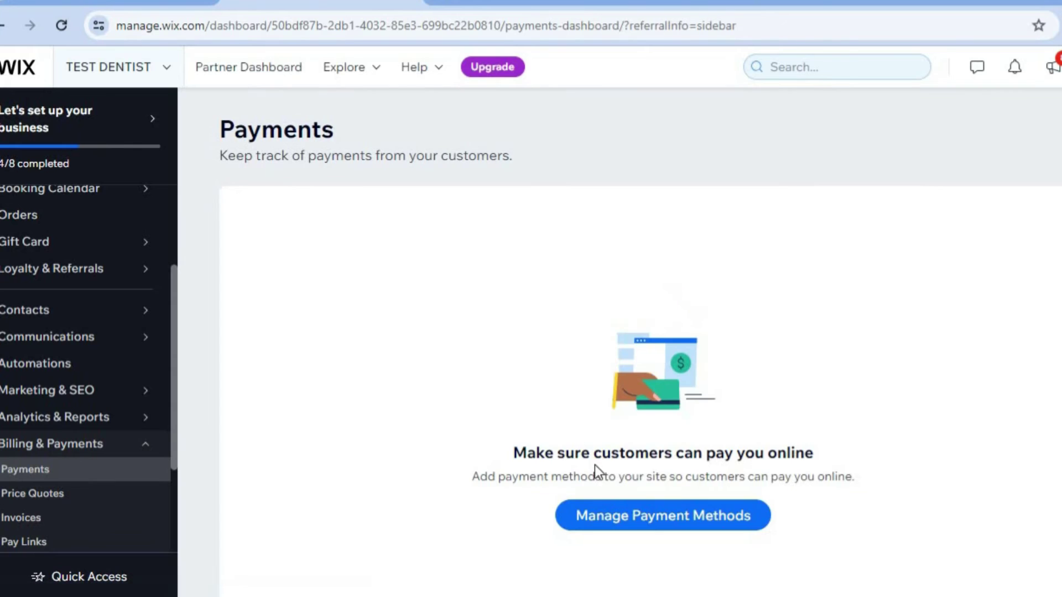
Open the payment methods management, look at the additional payment options, and return to the Accept Payments list
left_click(602, 516)
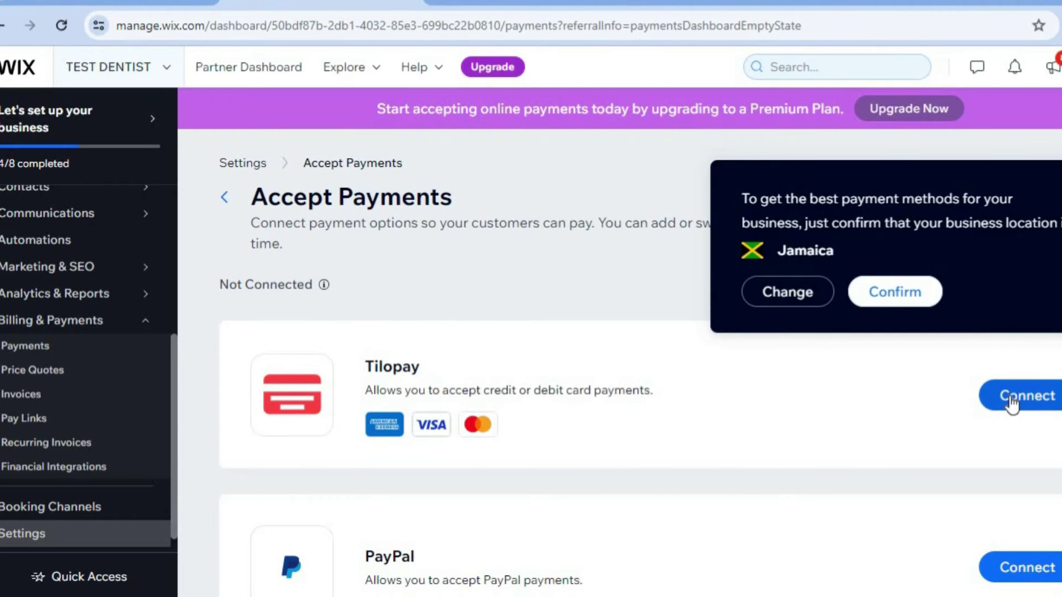
scroll(641, 393, "down", 5)
scroll(557, 517, "down", 1)
left_click(385, 549)
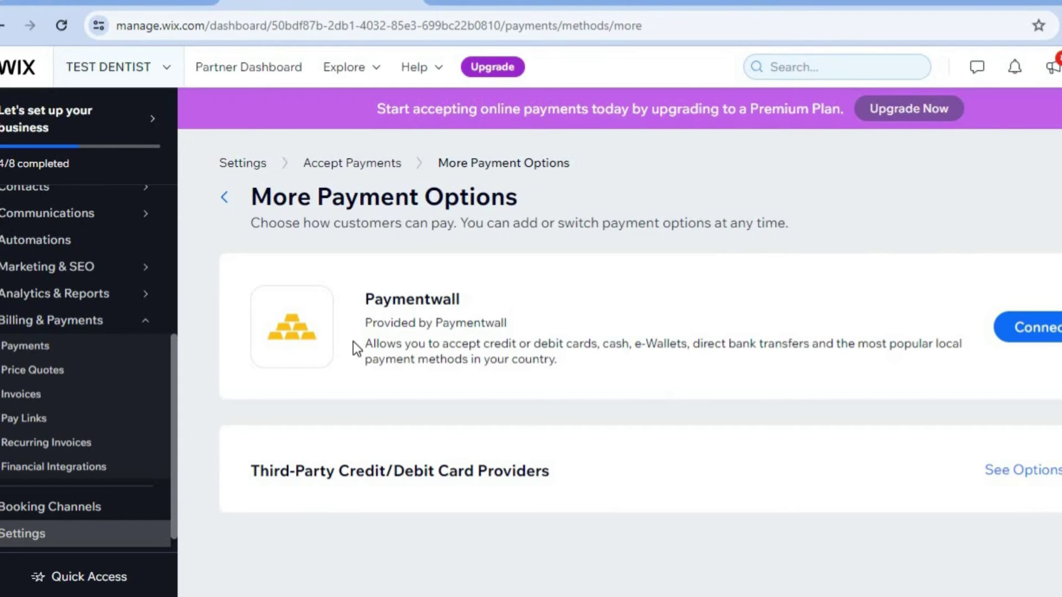
left_click(224, 197)
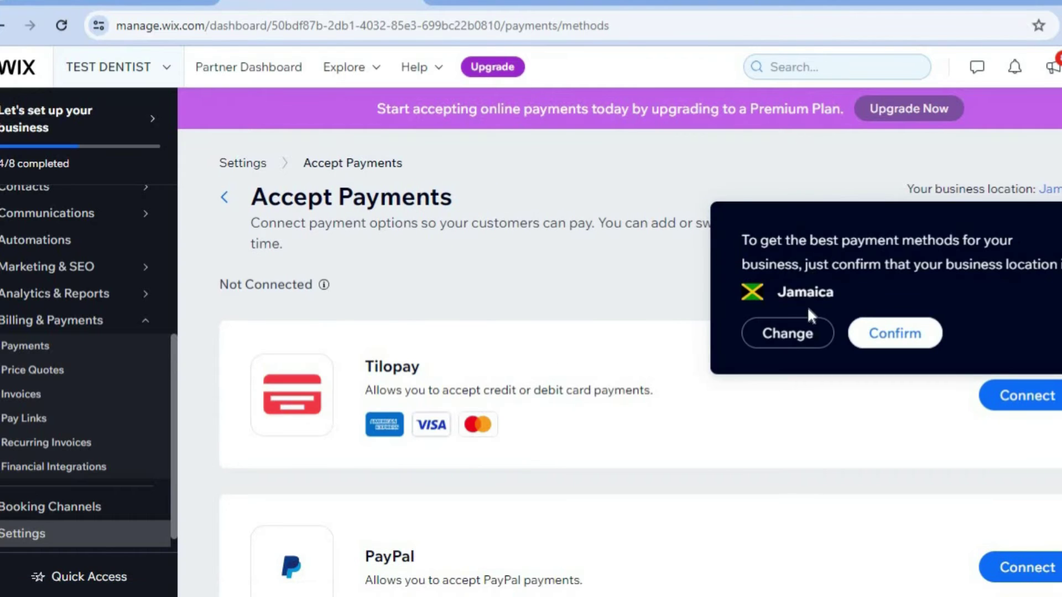
Change the business location to Canada and open the additional payment options for it
left_click(787, 333)
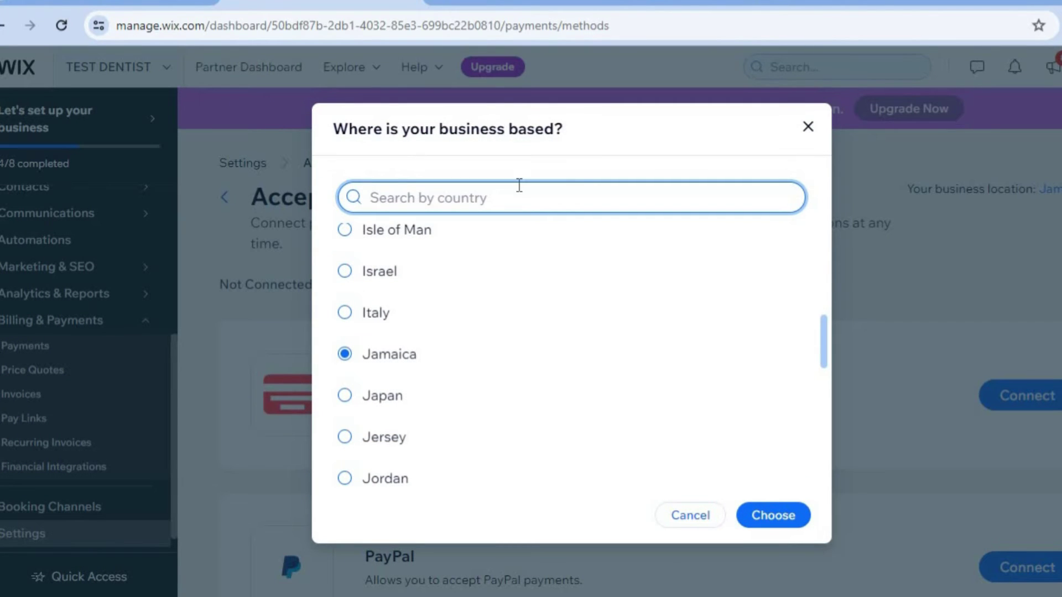
type("CANA")
left_click(476, 246)
left_click(771, 514)
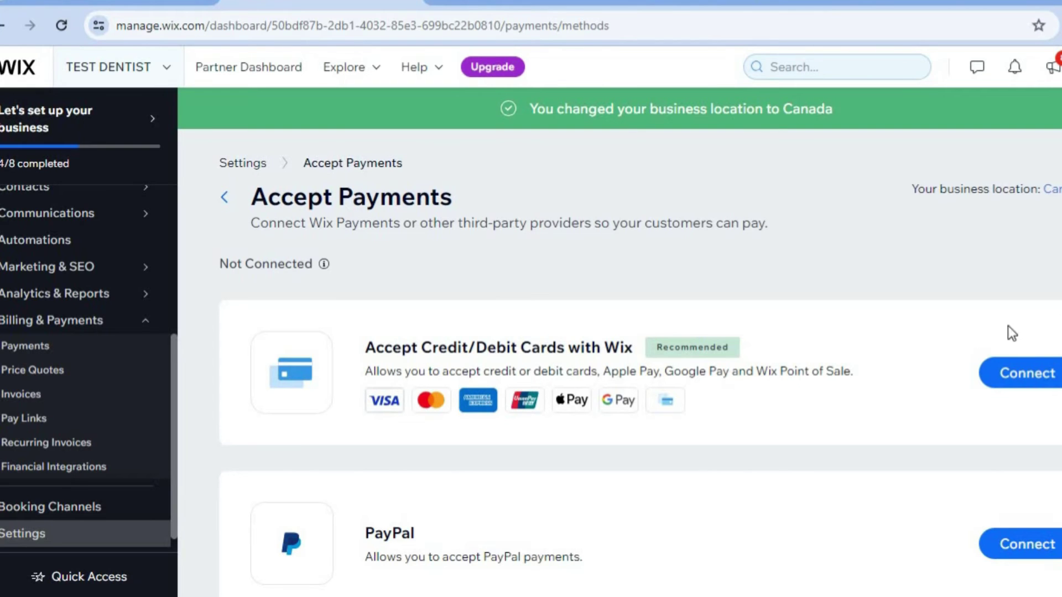
scroll(487, 491, "down", 5)
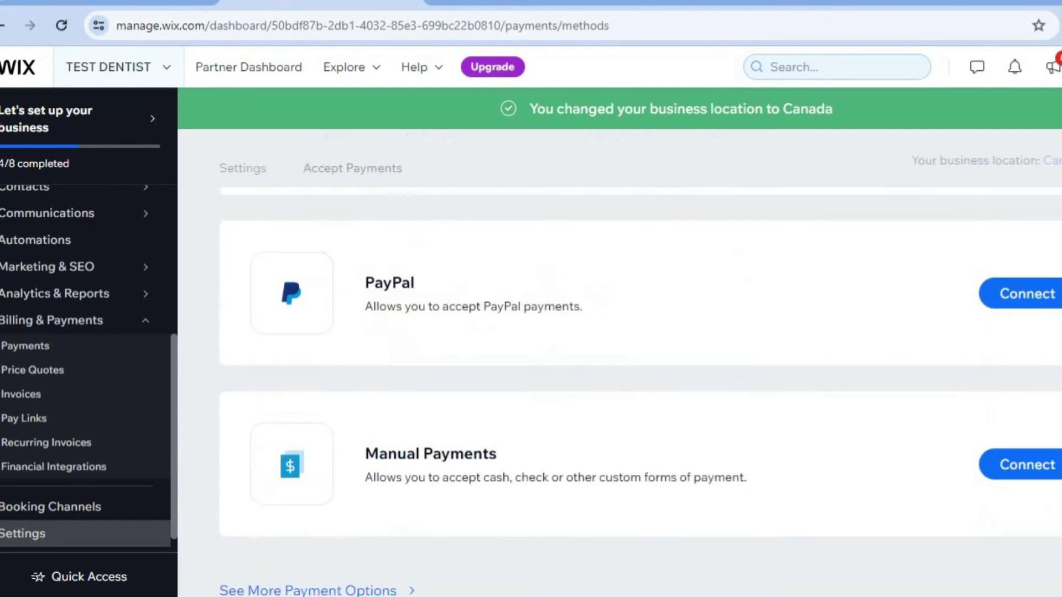
left_click(310, 550)
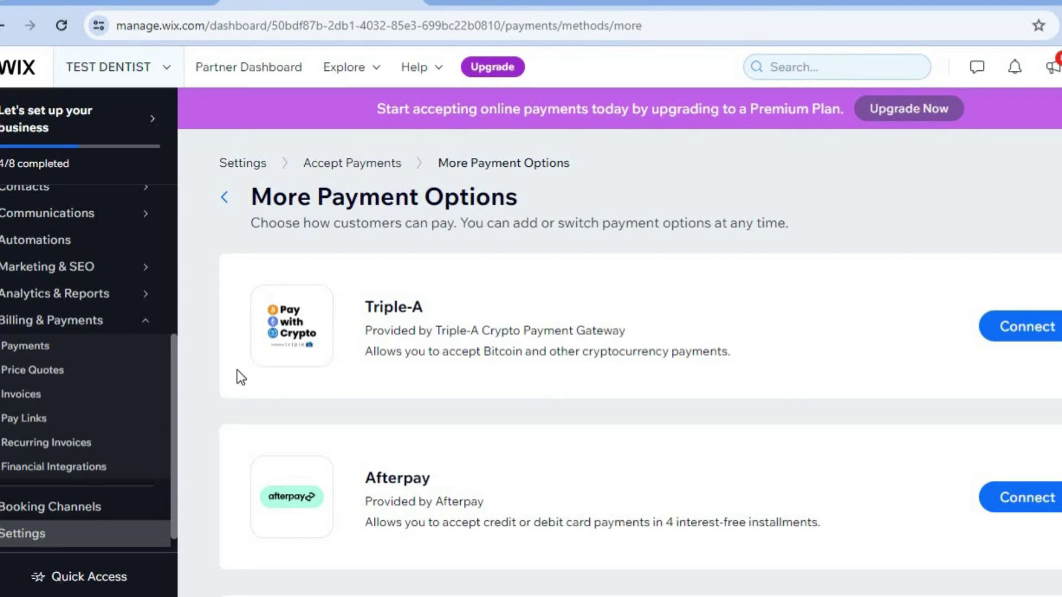
Return to the business setup page and start designing the site by customizing a designed template
left_click_drag(171, 383, 180, 172)
left_click(85, 209)
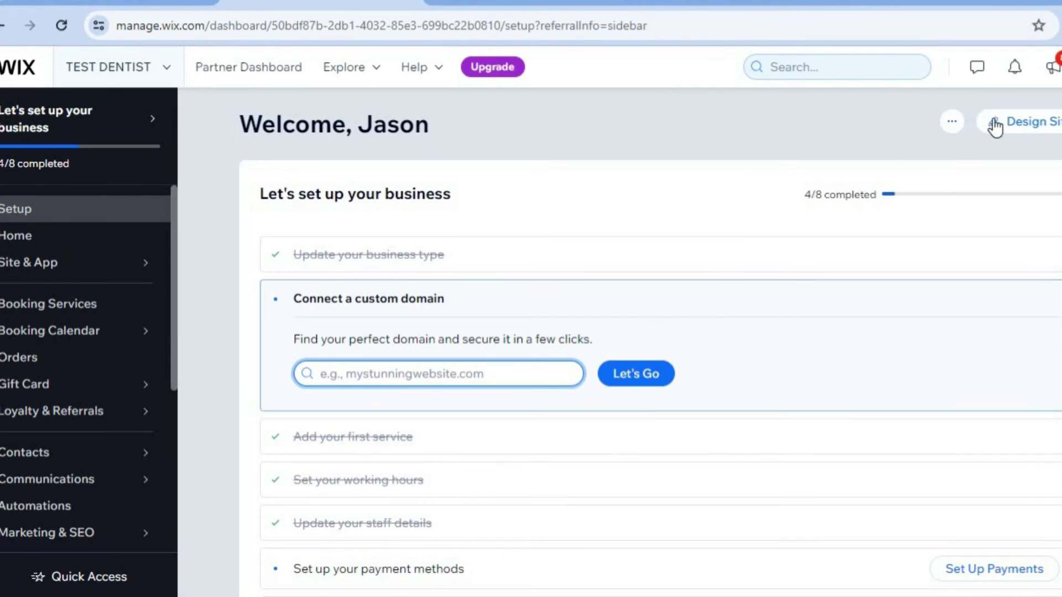
left_click(1019, 124)
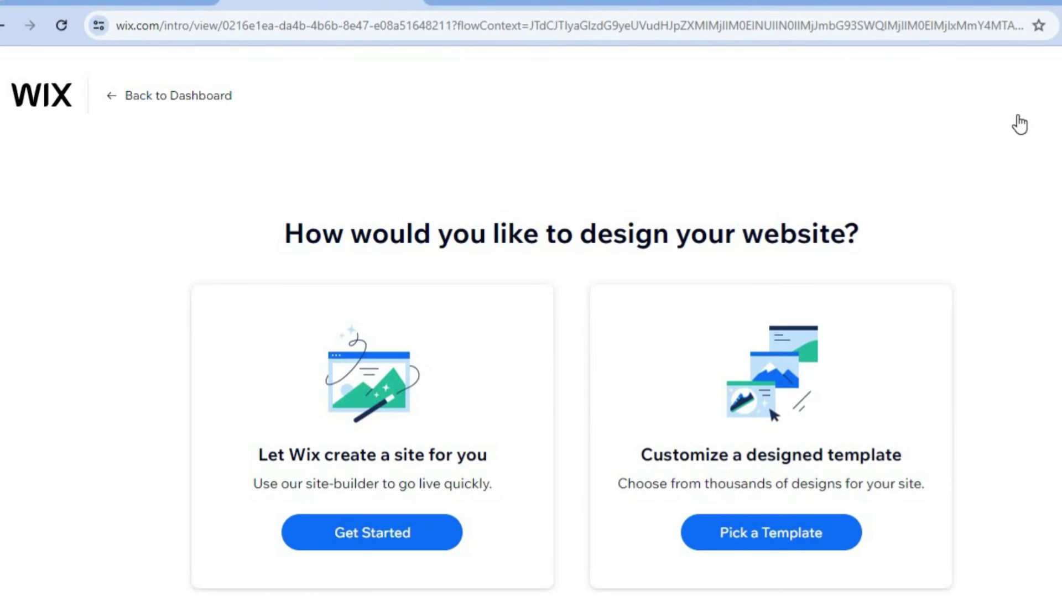
left_click(741, 535)
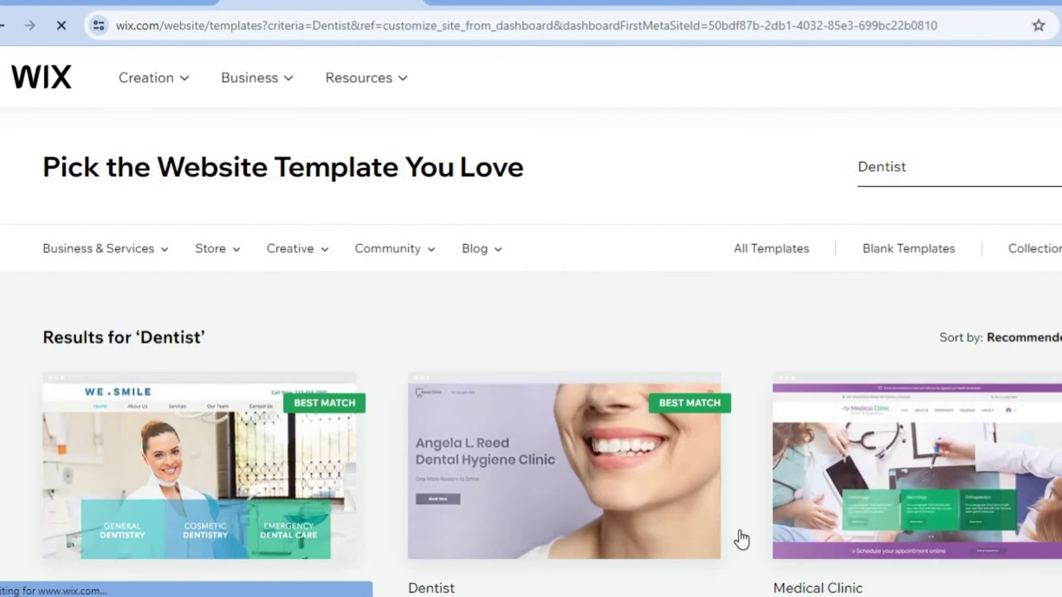
Browse the Dentist template results and open the WE.SMILE Dentist template for editing
scroll(531, 332, "down", 5)
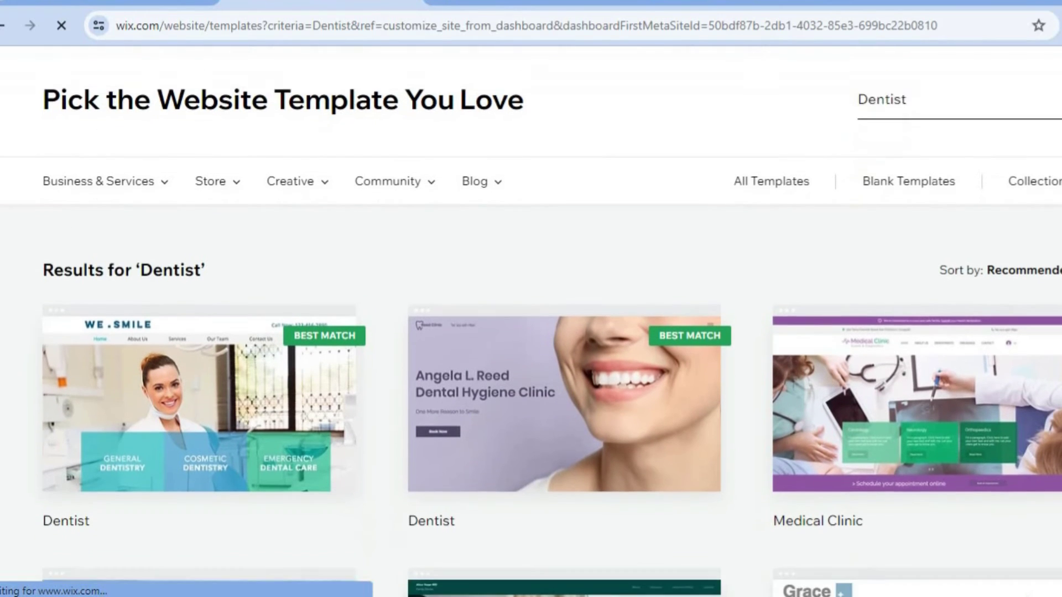
scroll(531, 332, "down", 3)
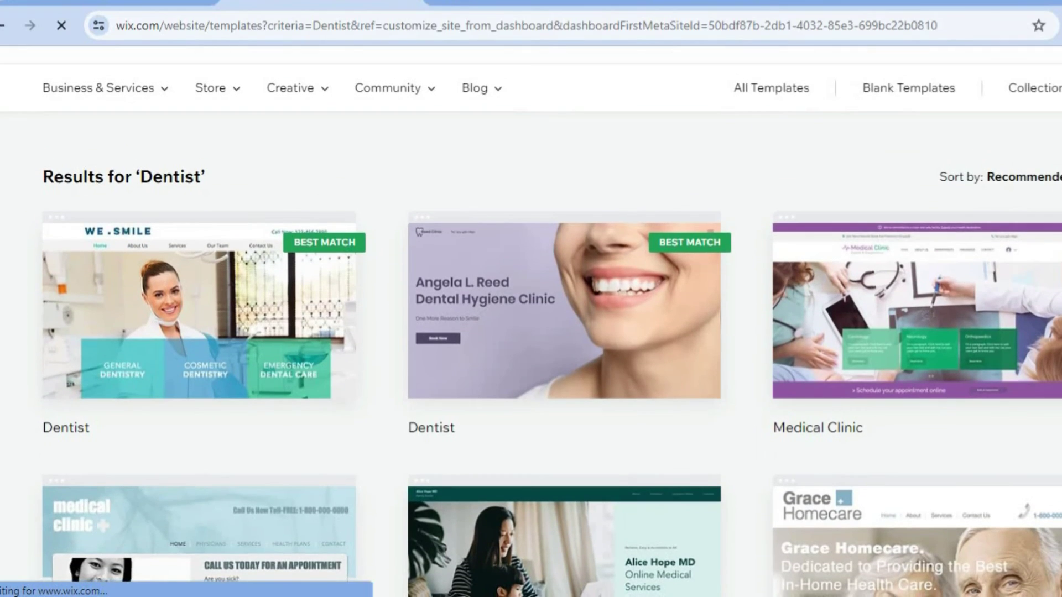
scroll(531, 332, "down", 3)
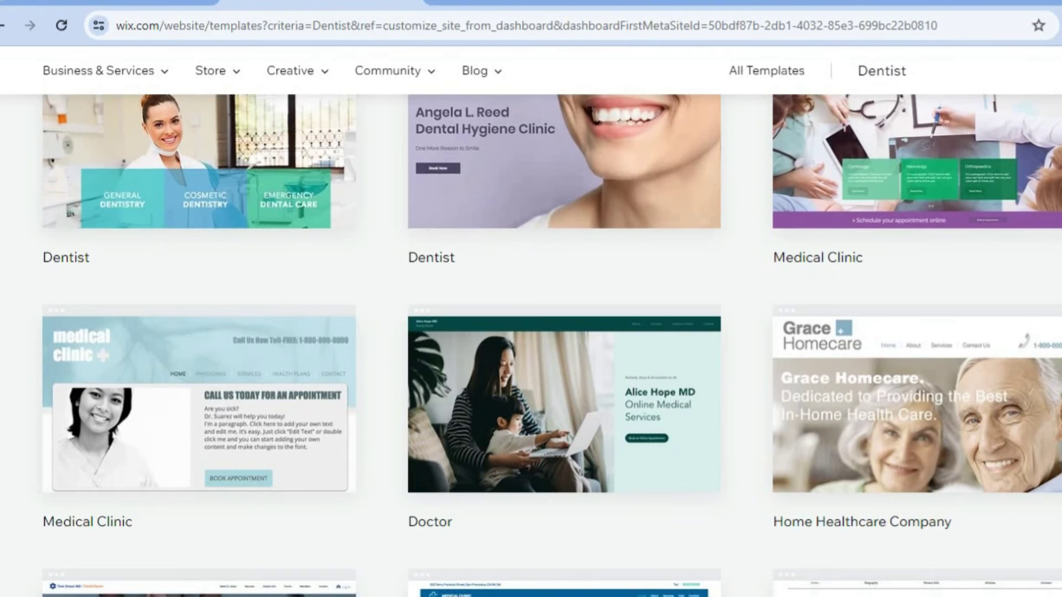
scroll(666, 240, "up", 2)
mouse_move(525, 270)
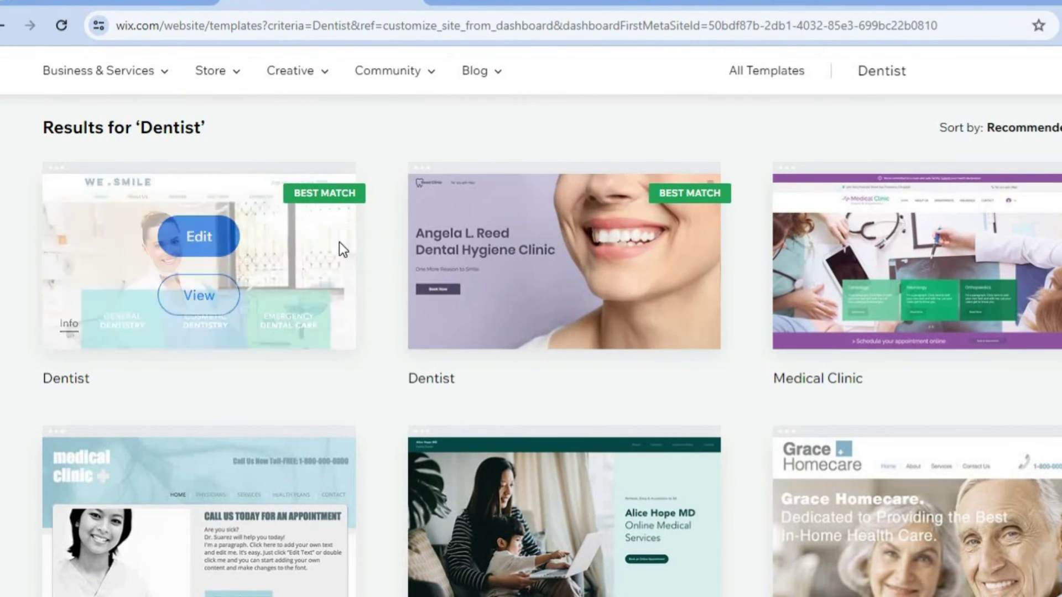
mouse_move(307, 245)
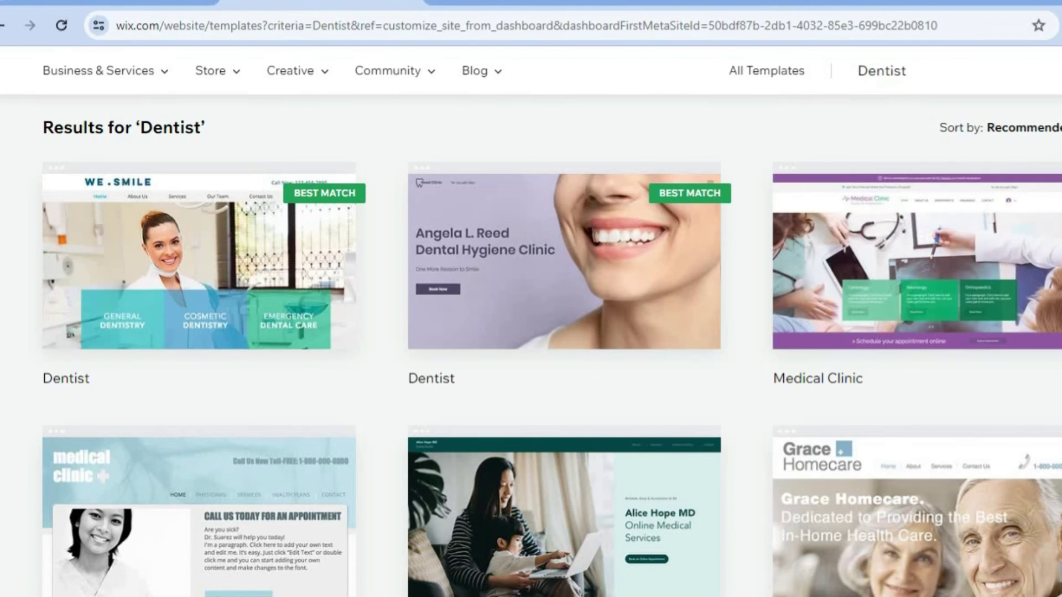
scroll(551, 348, "down", 3)
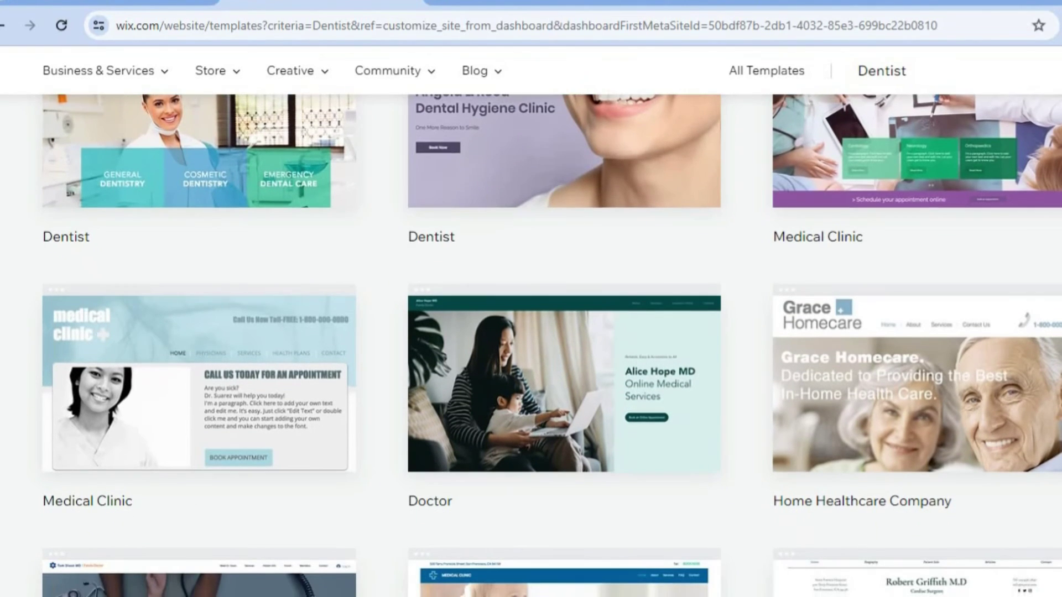
scroll(629, 193, "up", 2)
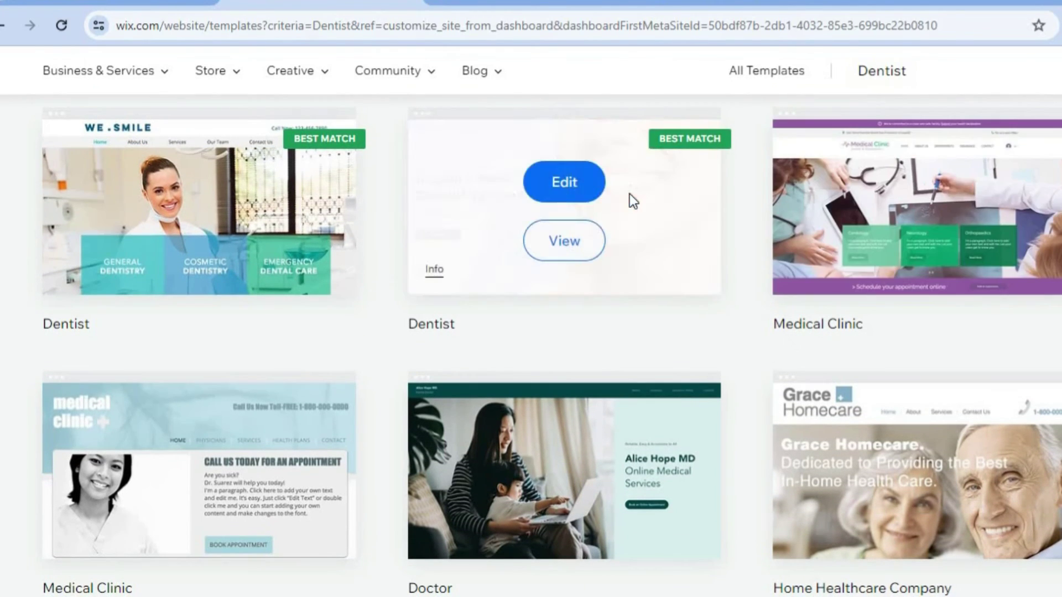
left_click(199, 182)
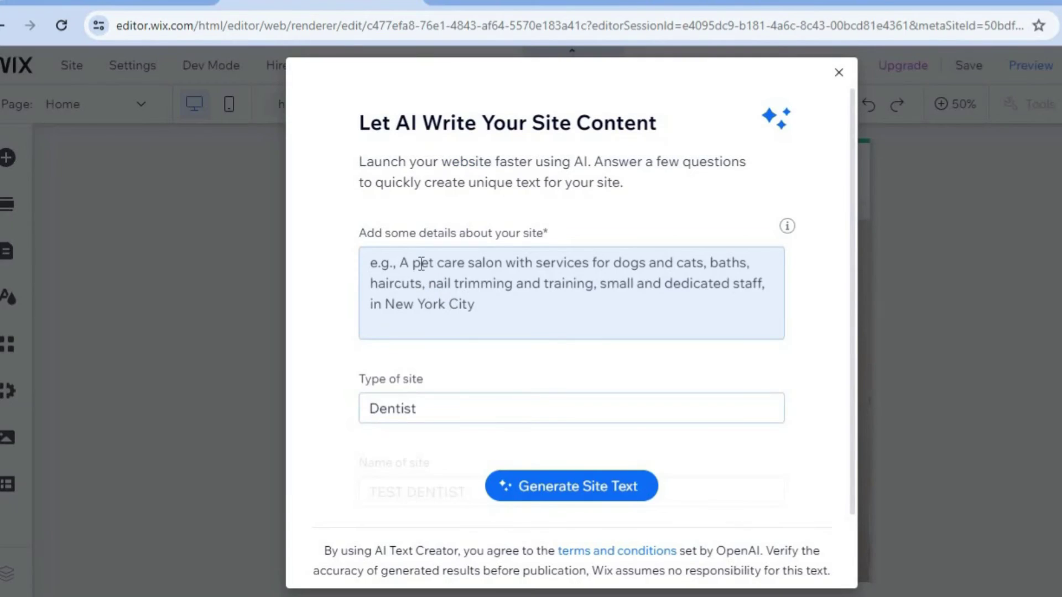
Dismiss the AI site content dialog without generating text, and review the home page at 100% zoom
left_click(421, 264)
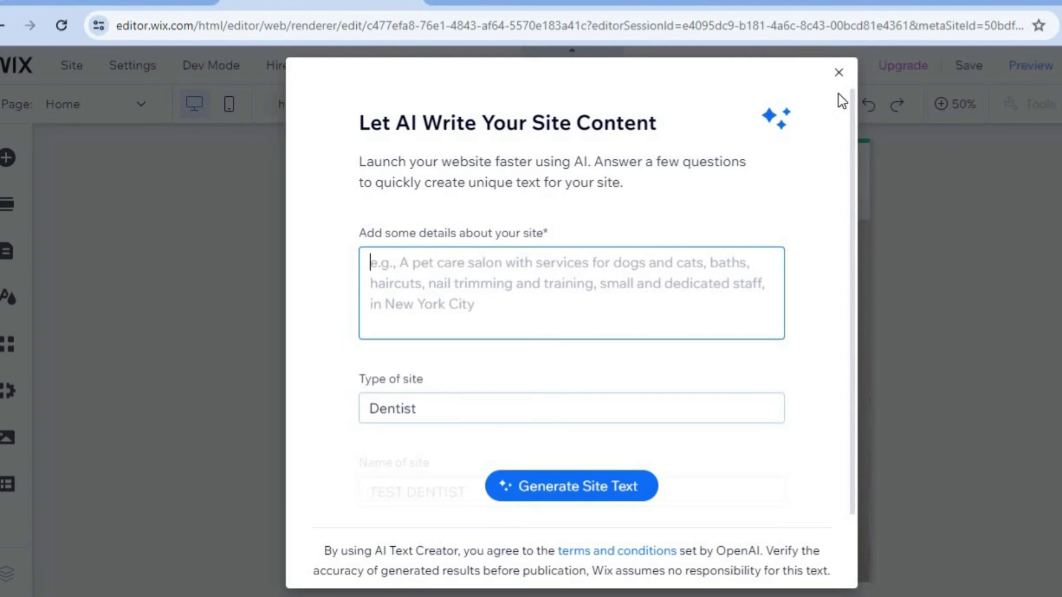
left_click(838, 73)
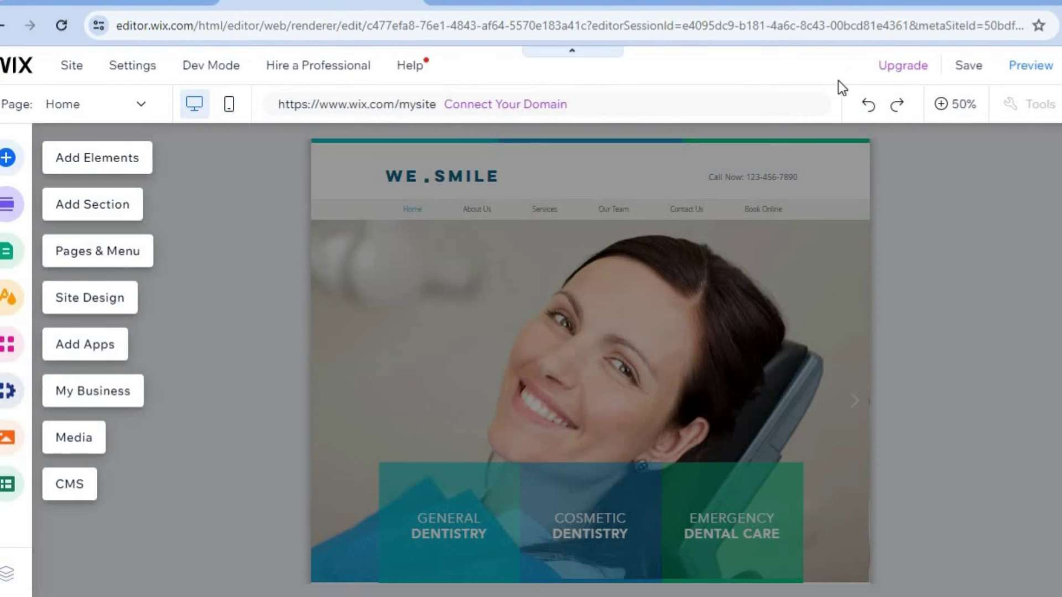
left_click(961, 117)
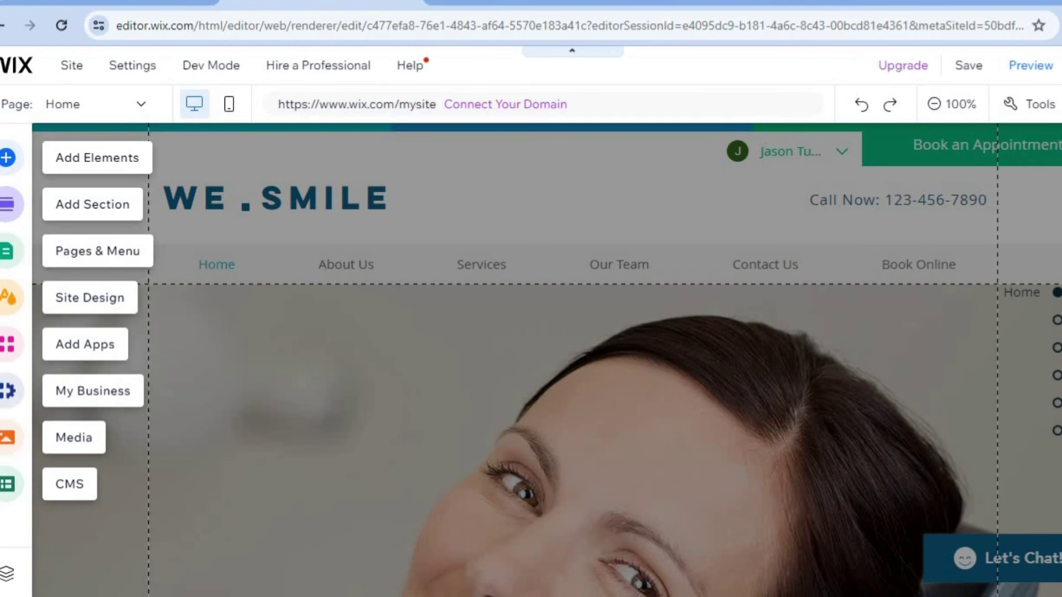
scroll(546, 360, "down", 15)
scroll(546, 360, "down", 10)
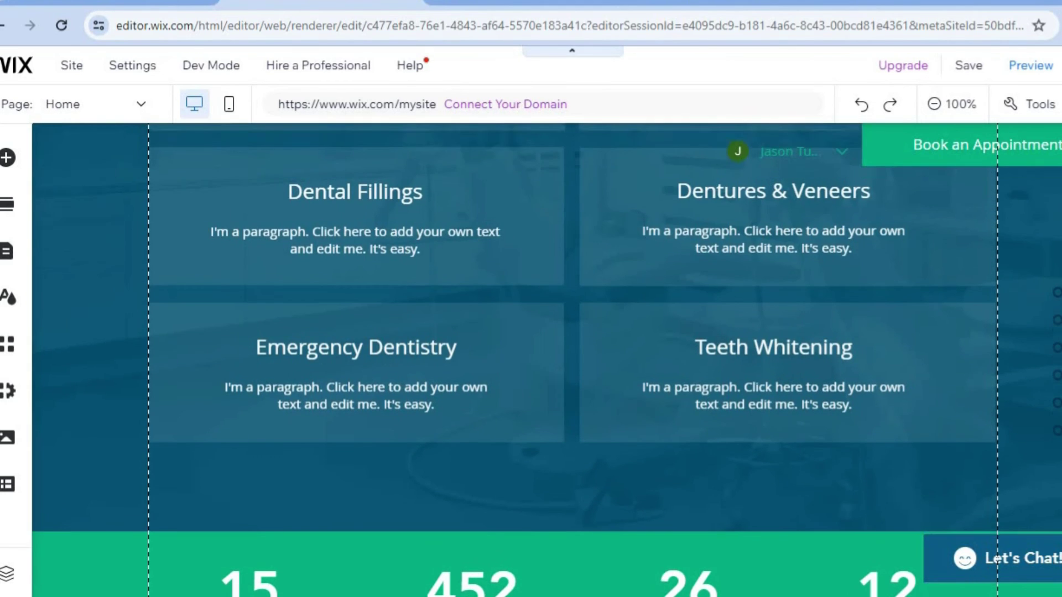
Open the home page header for quick editing and change the middle three digits of the phone number in its call text
scroll(547, 360, "up", 8)
scroll(546, 360, "up", 5)
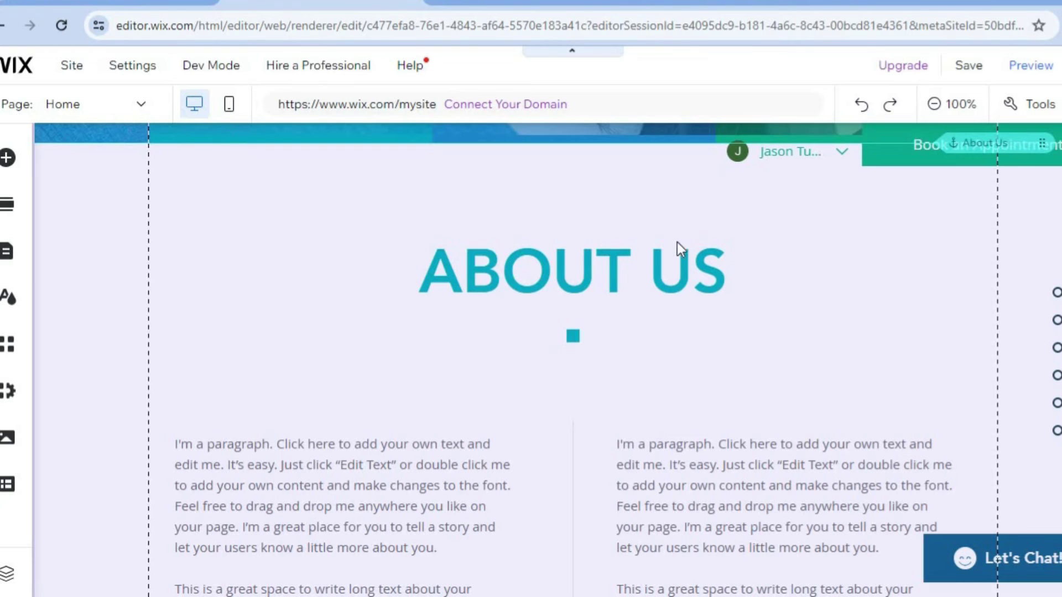
scroll(547, 360, "up", 10)
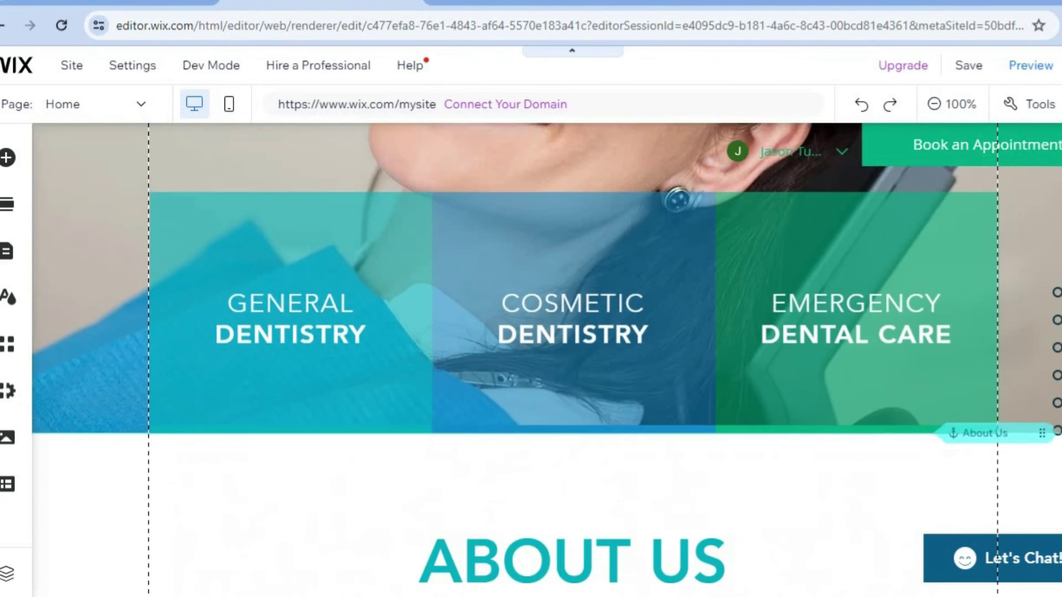
scroll(431, 157, "up", 2)
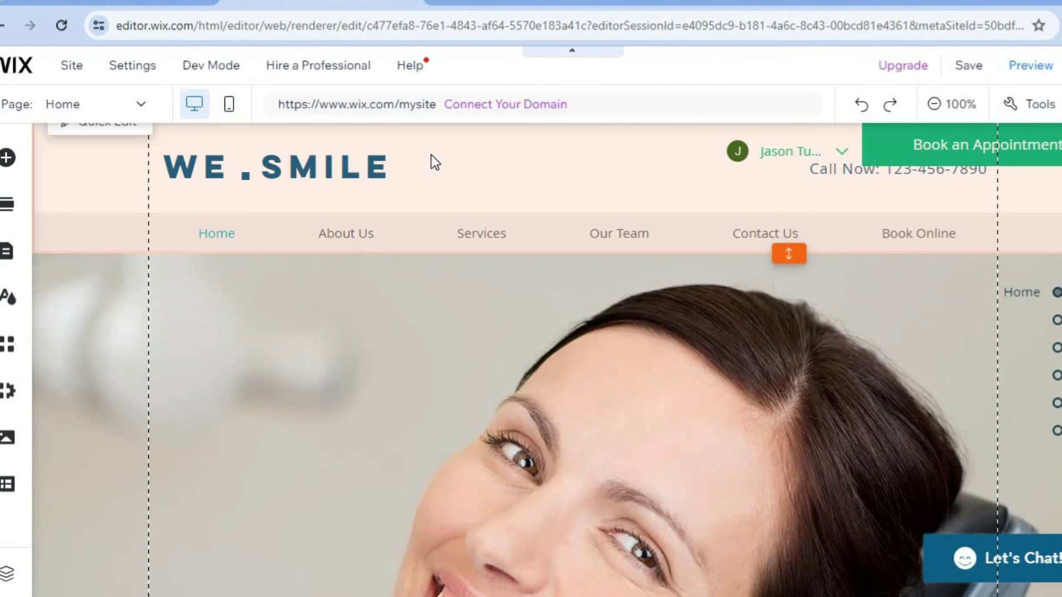
left_click(116, 133)
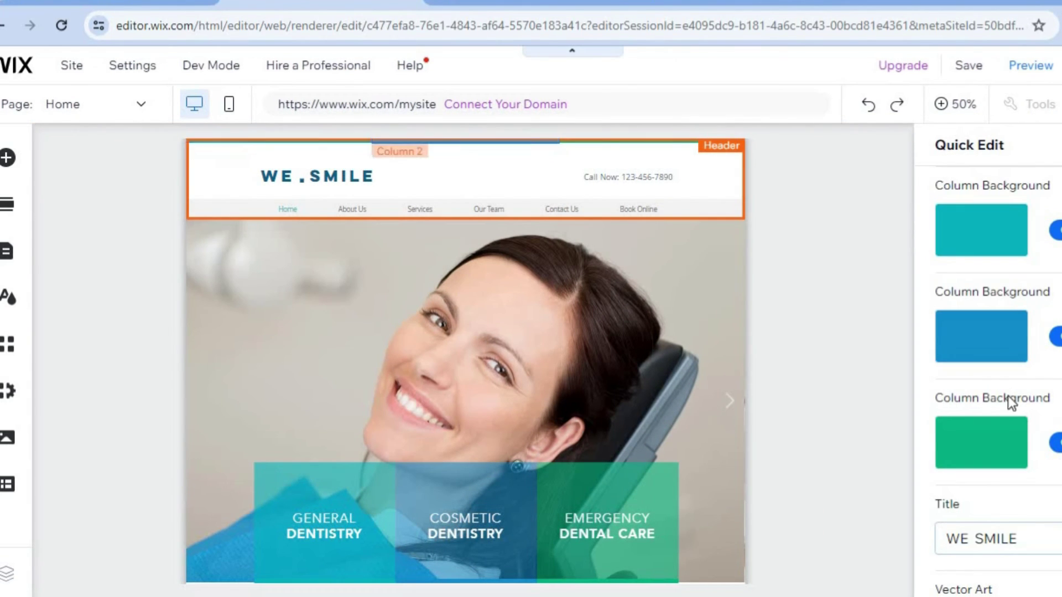
scroll(996, 381, "down", 5)
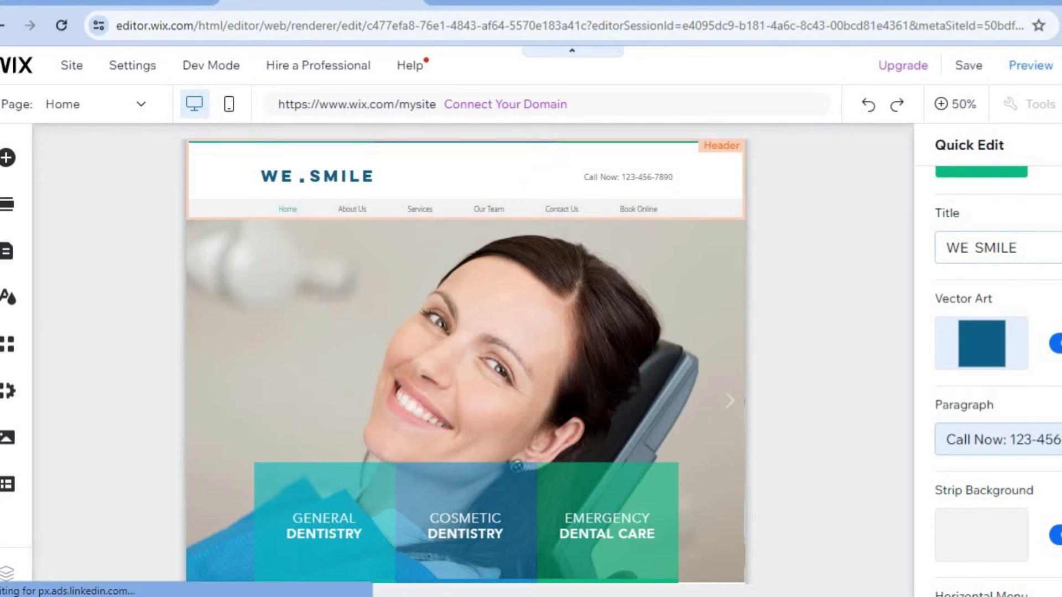
left_click(995, 439)
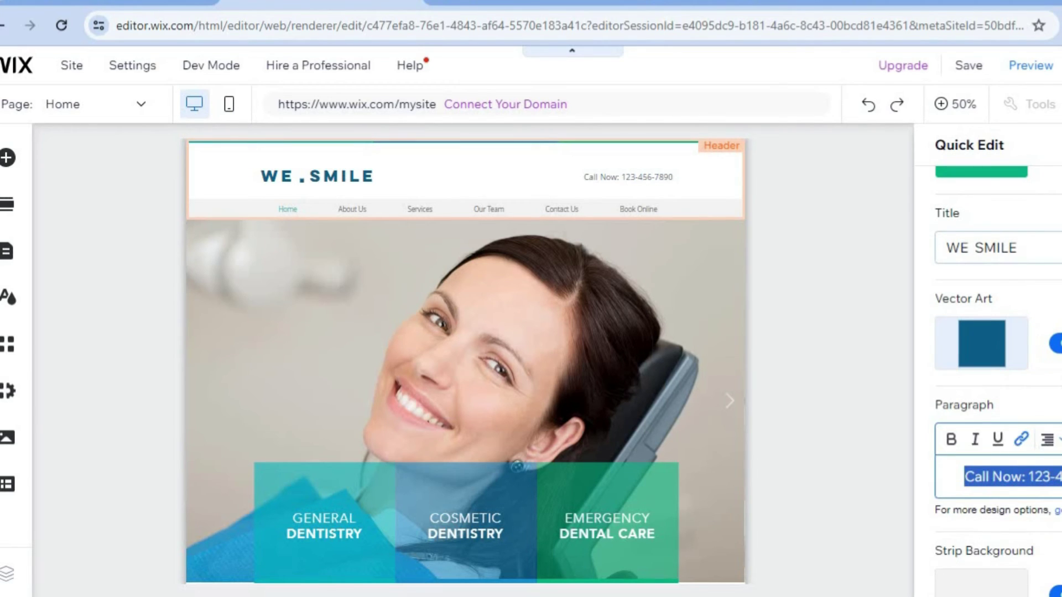
left_click(1056, 477)
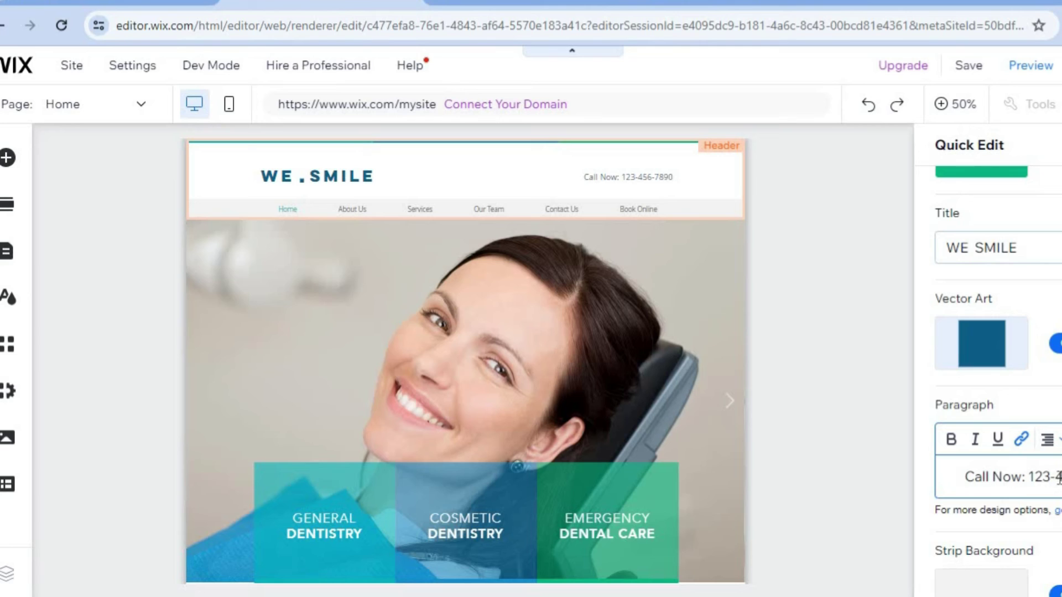
double_click(1058, 477)
type("856")
scroll(995, 381, "down", 3)
scroll(996, 381, "up", 5)
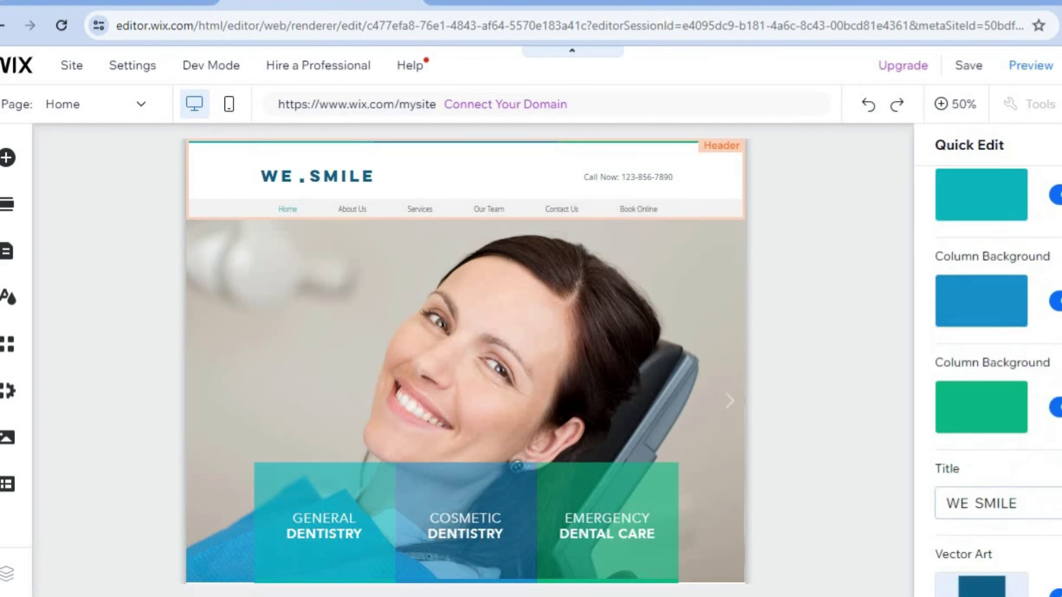
Review the Gallery section's quick-edit content, close quick editing, and look through the home page sections
left_click(647, 315)
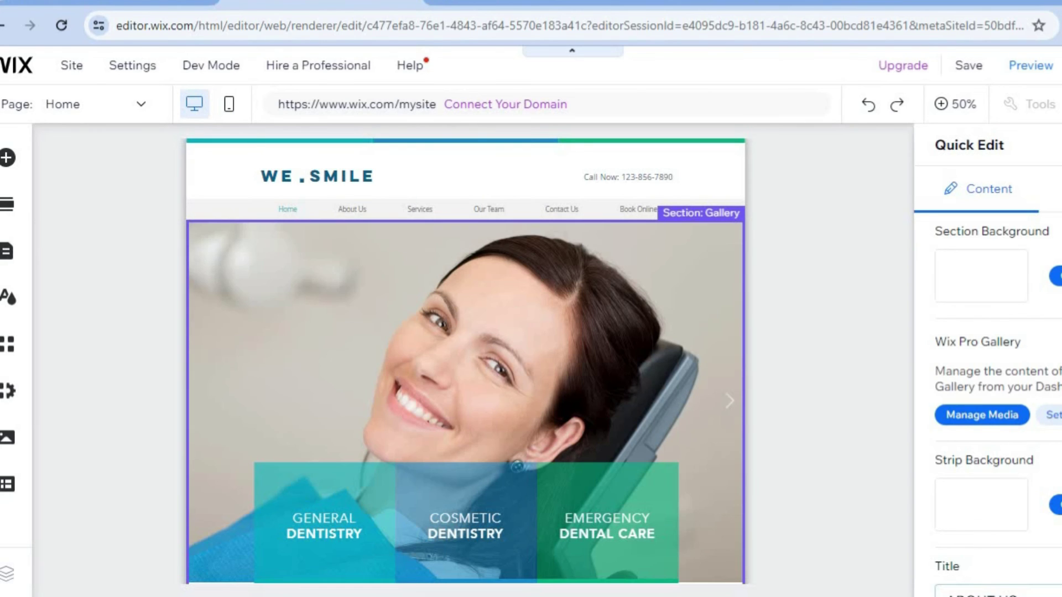
scroll(988, 387, "down", 6)
scroll(1004, 318, "down", 2)
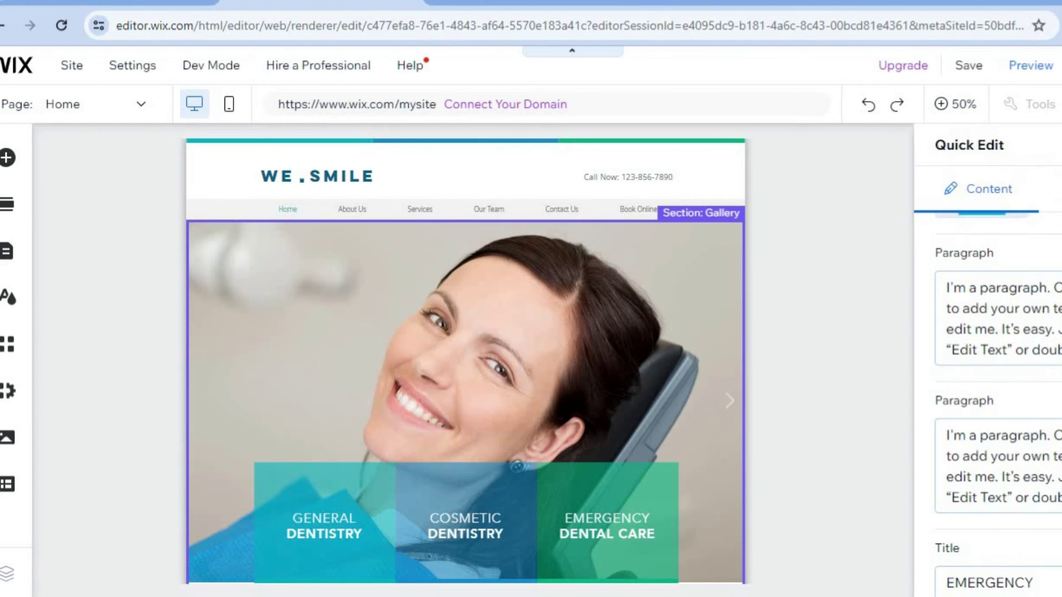
left_click(878, 267)
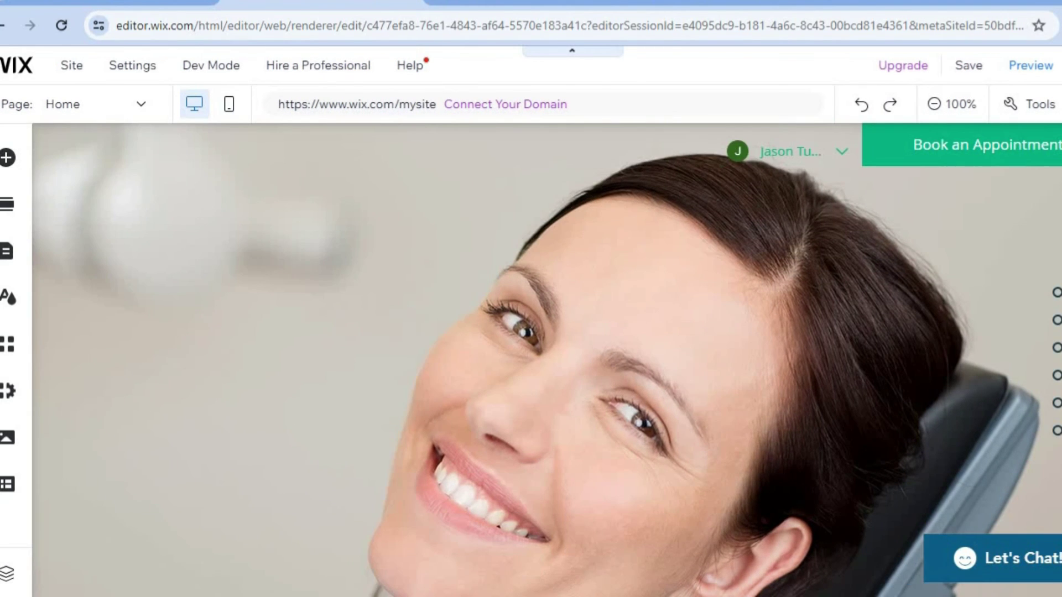
scroll(547, 360, "down", 10)
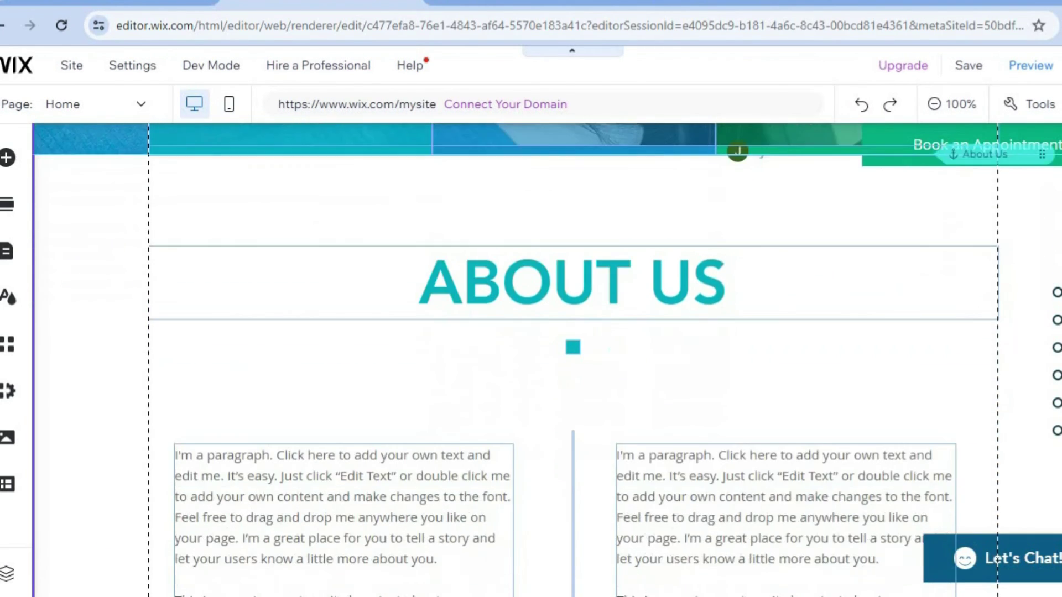
scroll(661, 234, "down", 10)
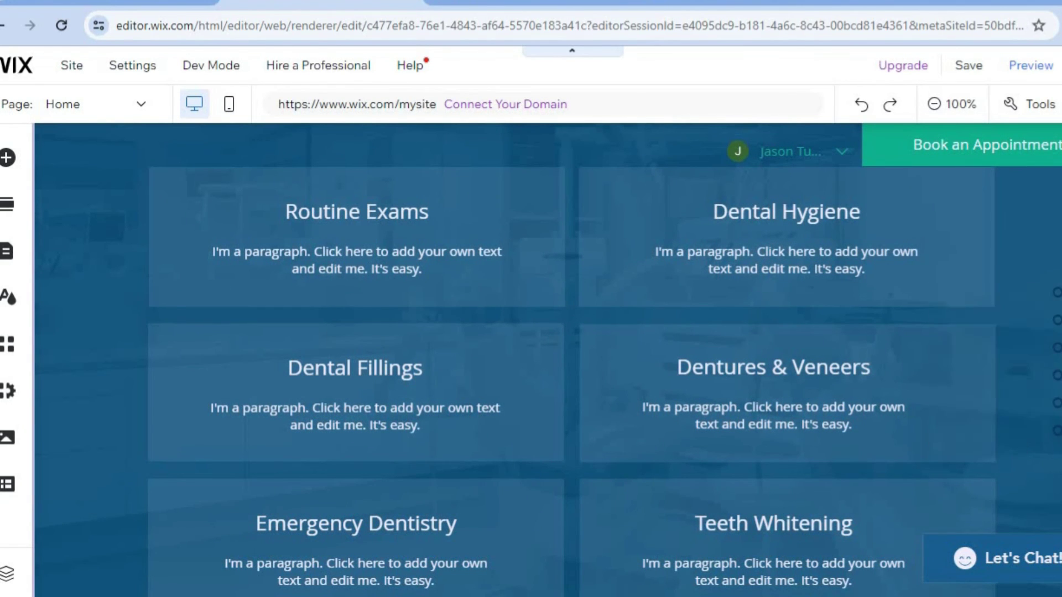
scroll(616, 154, "up", 15)
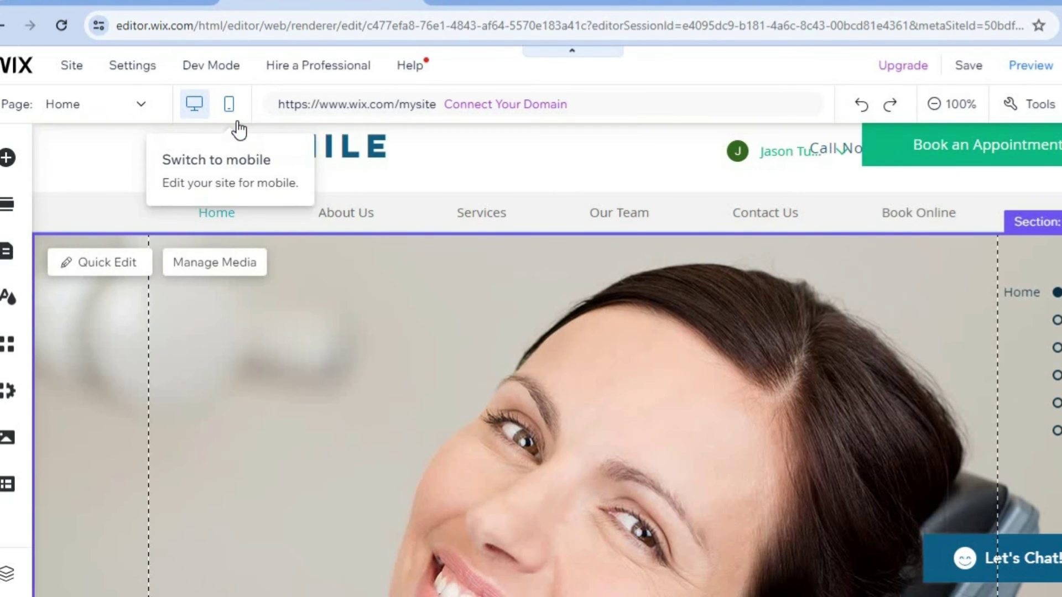
Switch to the Book Online page under the bookings pages and review its listed services
left_click(102, 110)
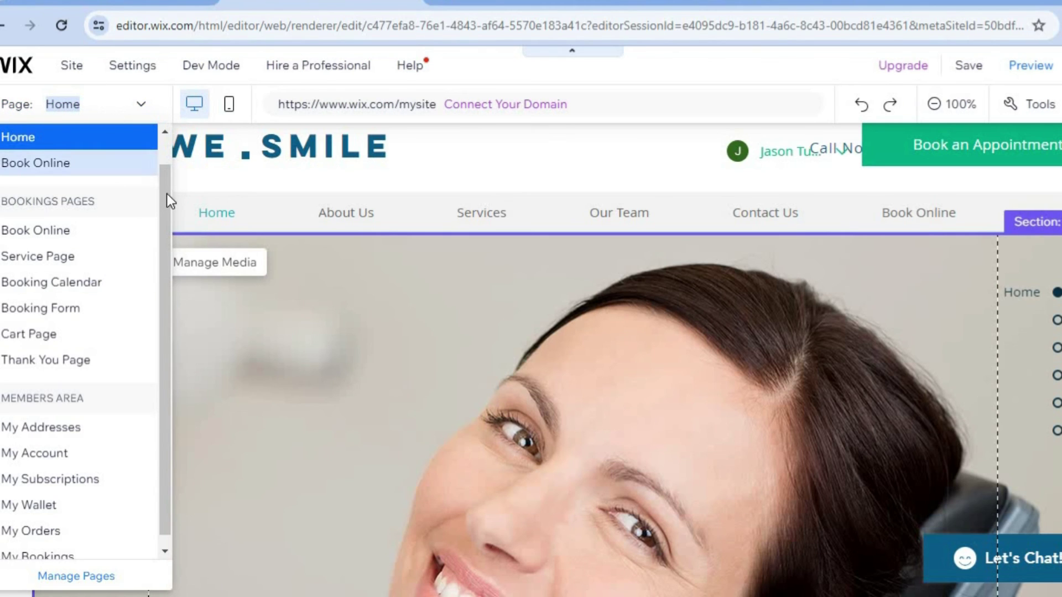
scroll(162, 288, "down", 1)
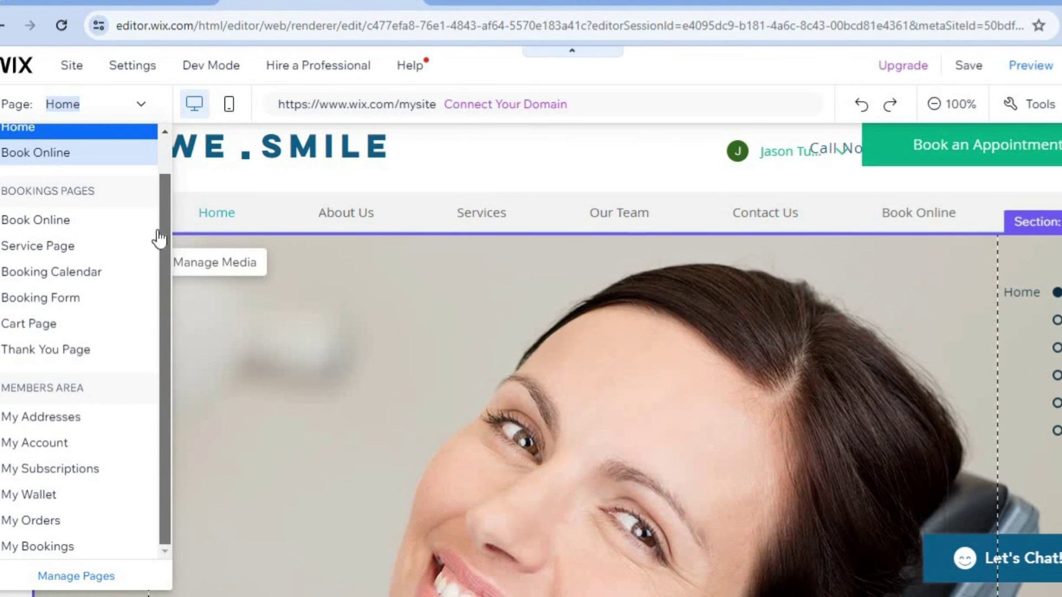
left_click(65, 219)
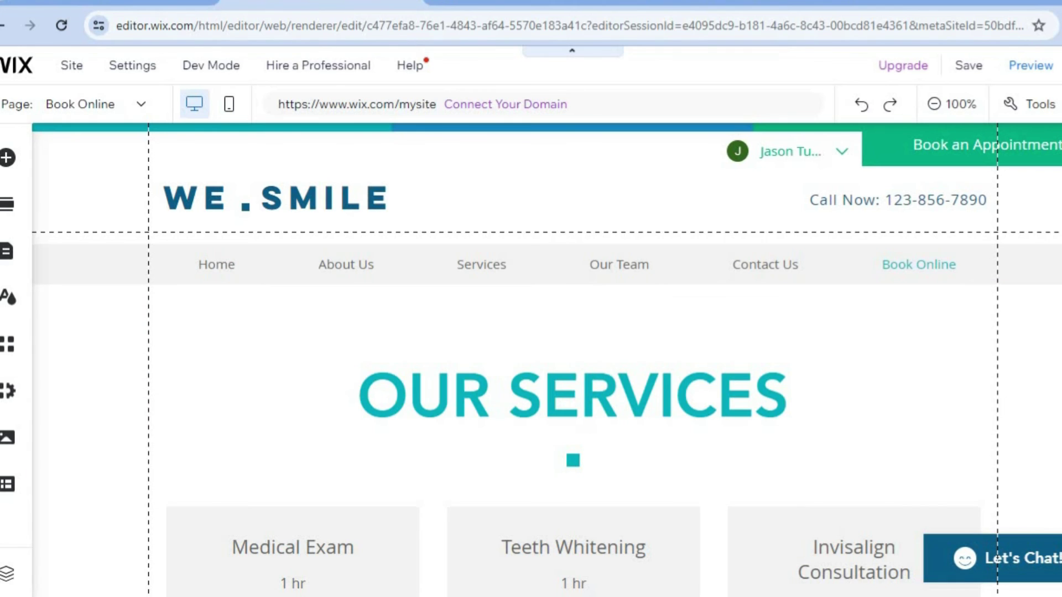
scroll(547, 359, "down", 4)
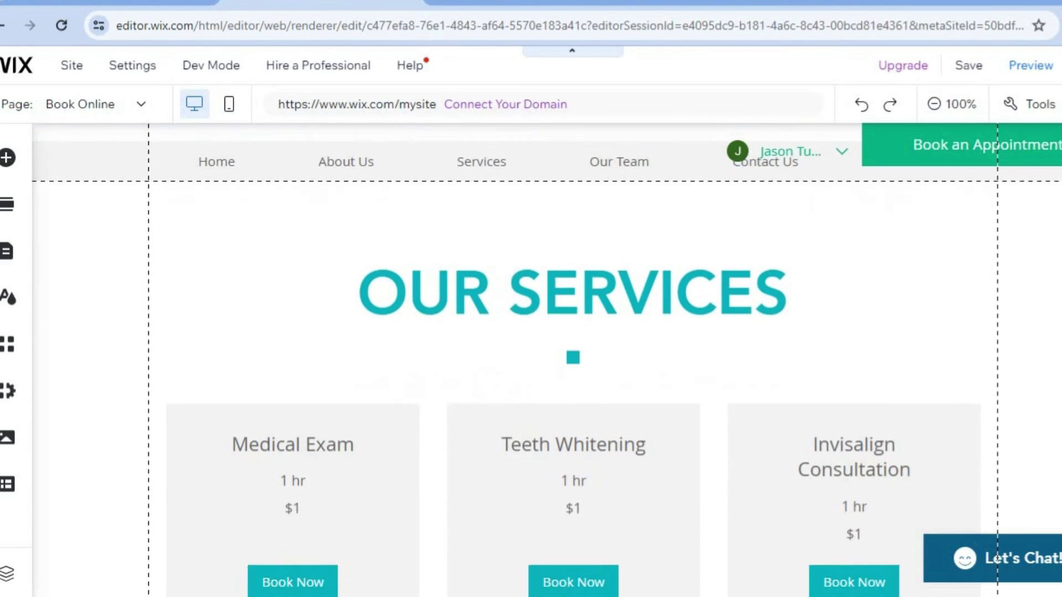
scroll(546, 359, "down", 6)
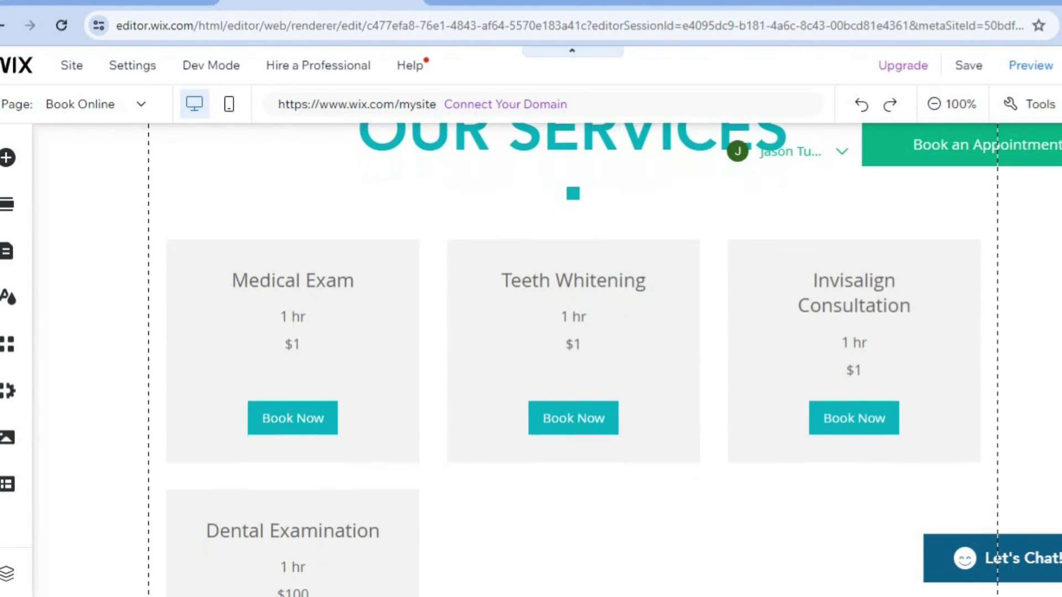
scroll(848, 372, "up", 4)
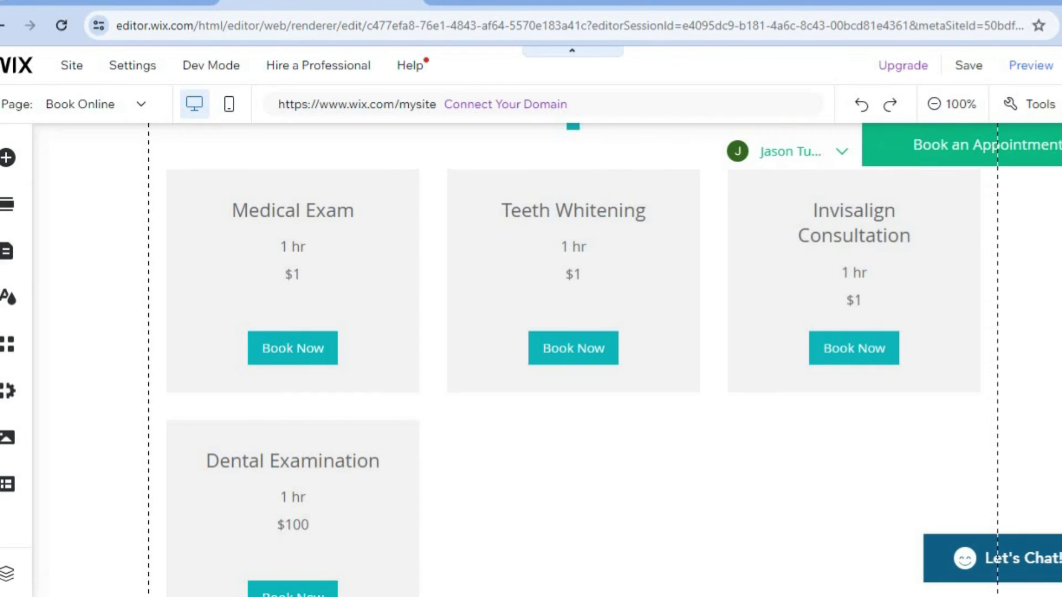
scroll(546, 359, "up", 6)
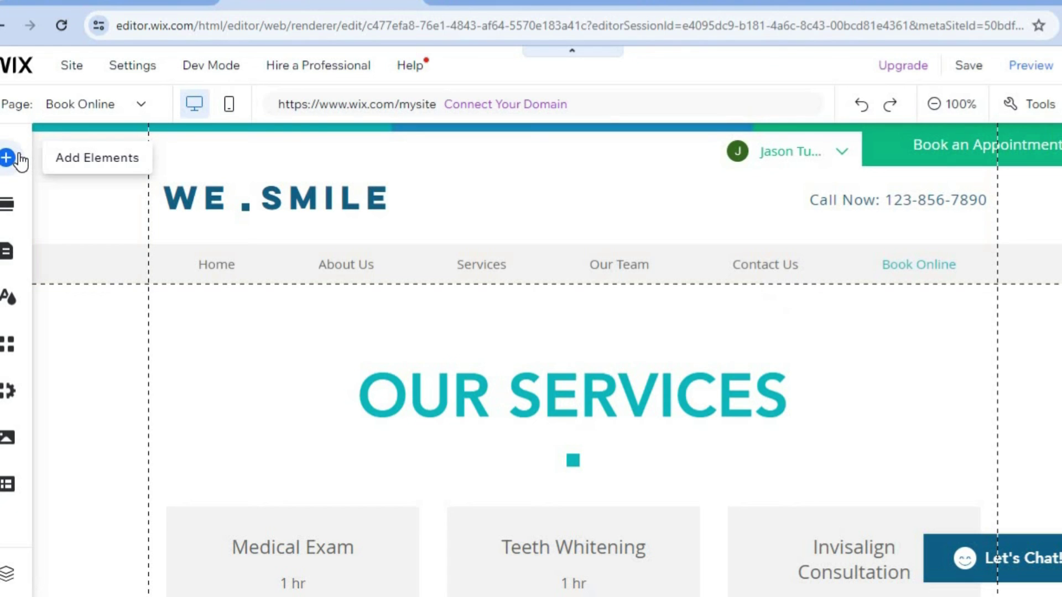
Browse the text, image and button elements available to add, and close the element library without adding any
left_click(20, 161)
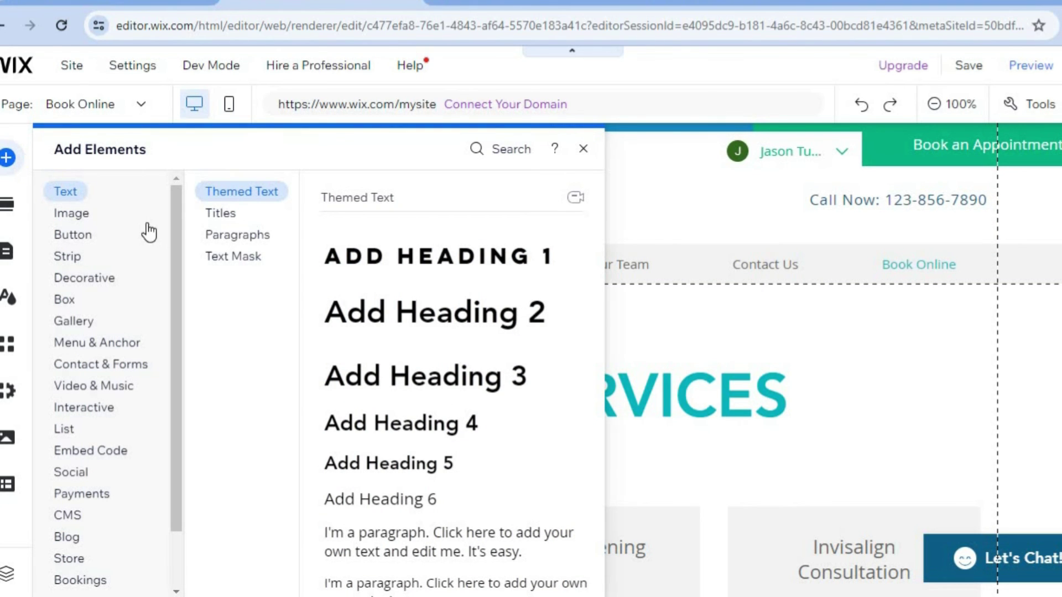
left_click(91, 213)
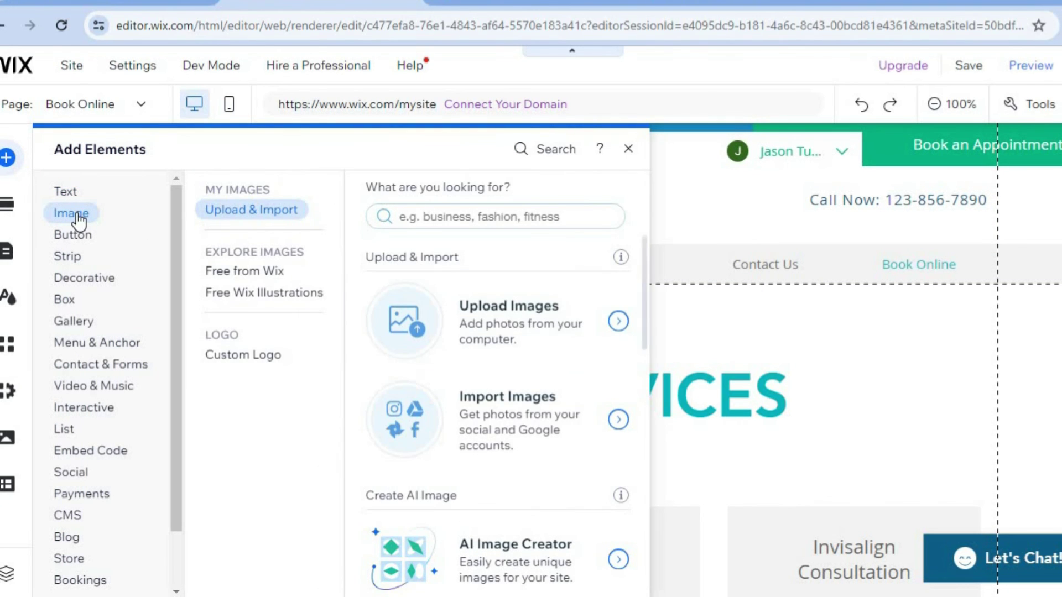
left_click(76, 238)
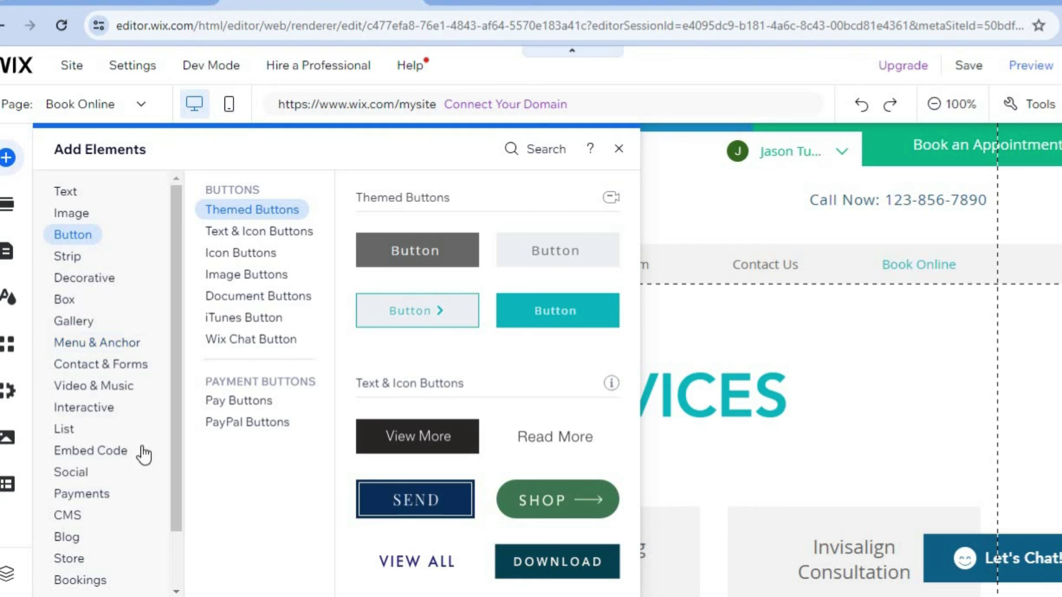
left_click(619, 149)
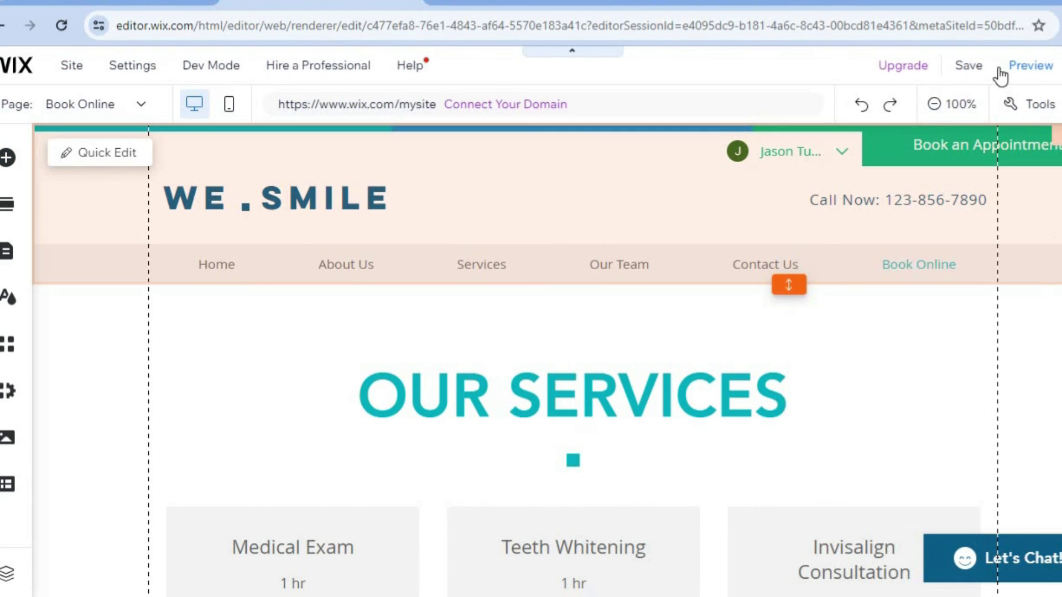
Preview the site, go to its Home page, and review the banner and the dentistry service blocks
mouse_move(987, 73)
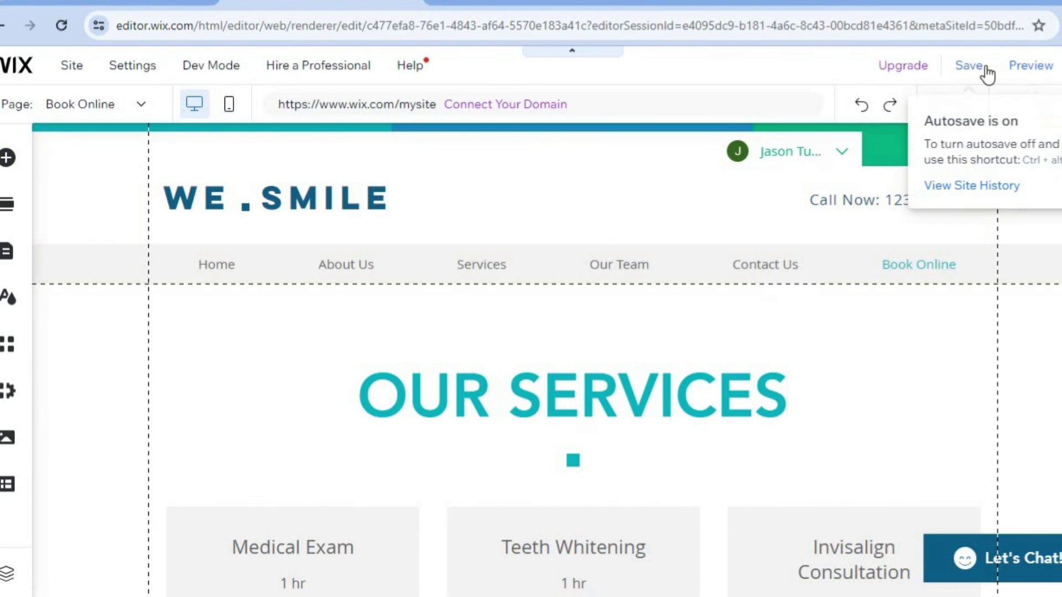
left_click(1024, 69)
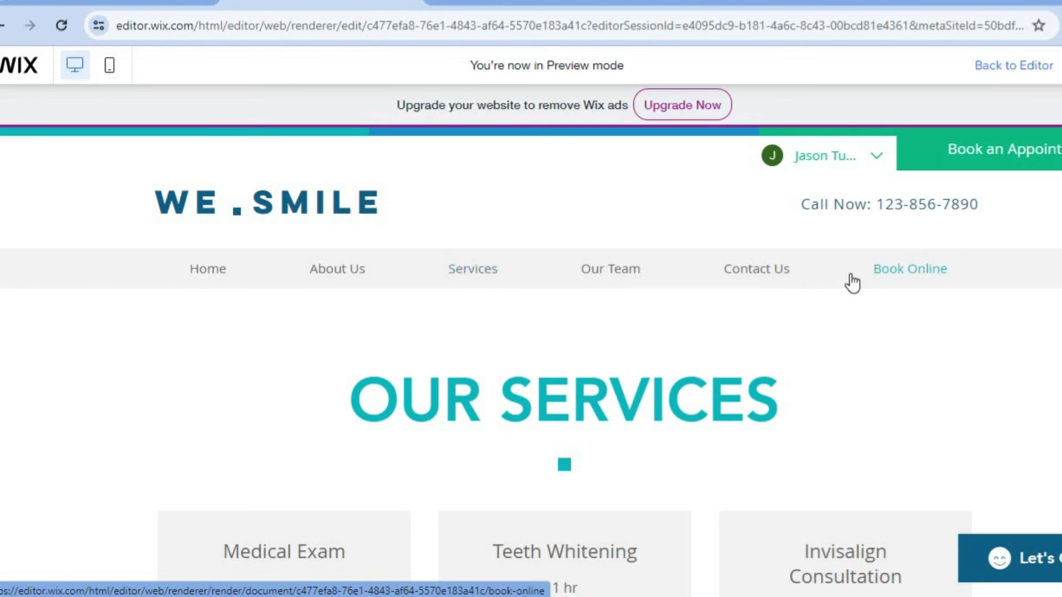
left_click(208, 269)
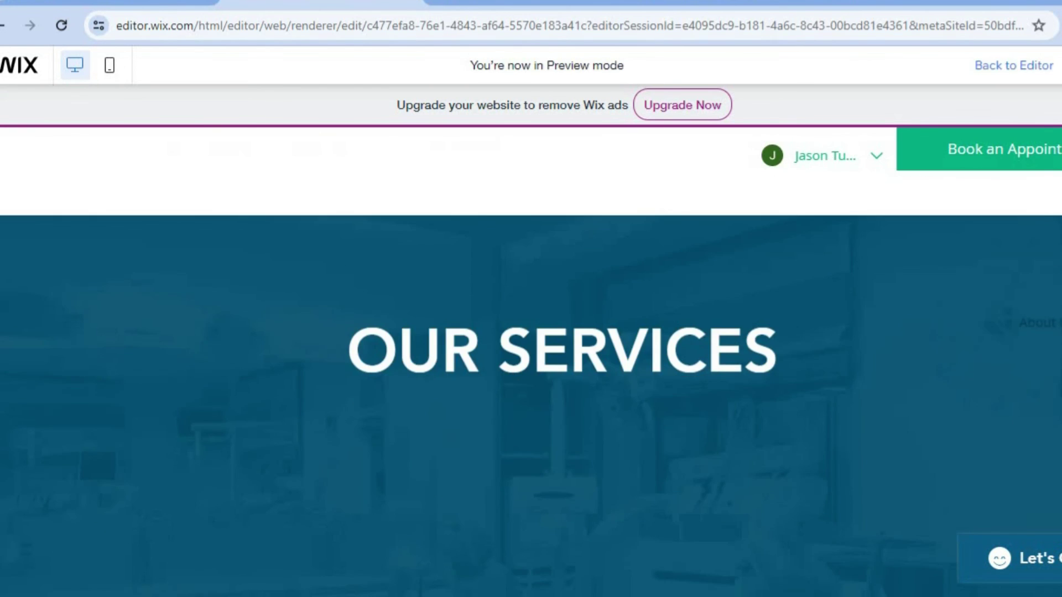
scroll(531, 360, "up", 10)
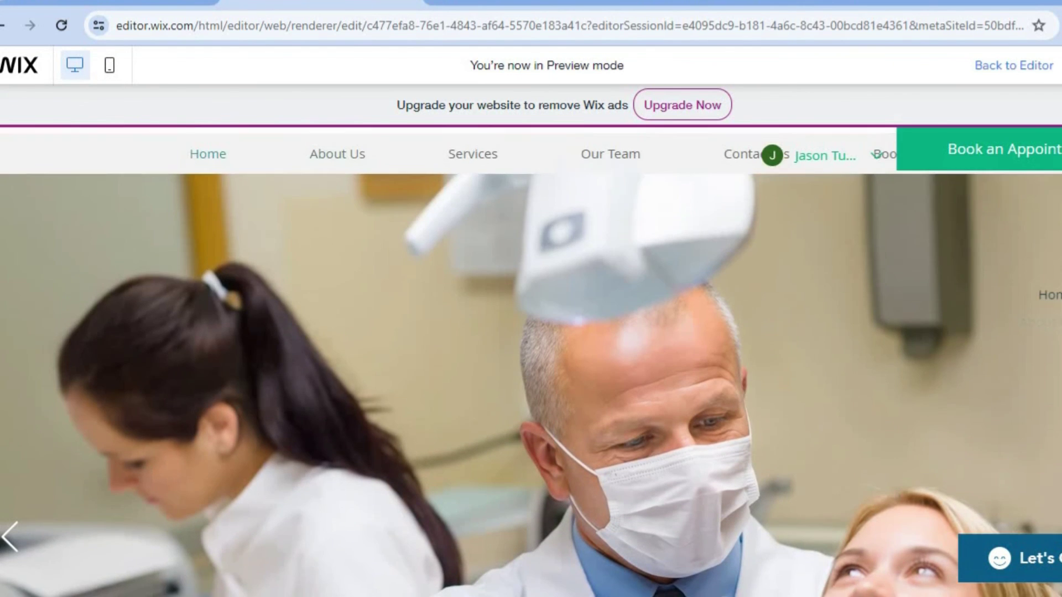
scroll(531, 361, "down", 8)
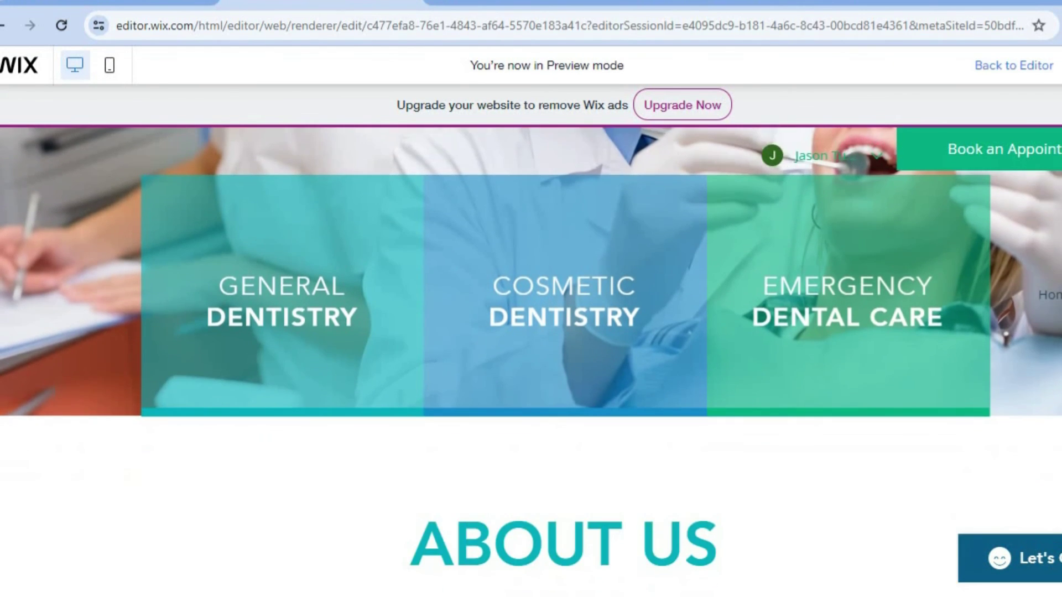
scroll(531, 362, "up", 10)
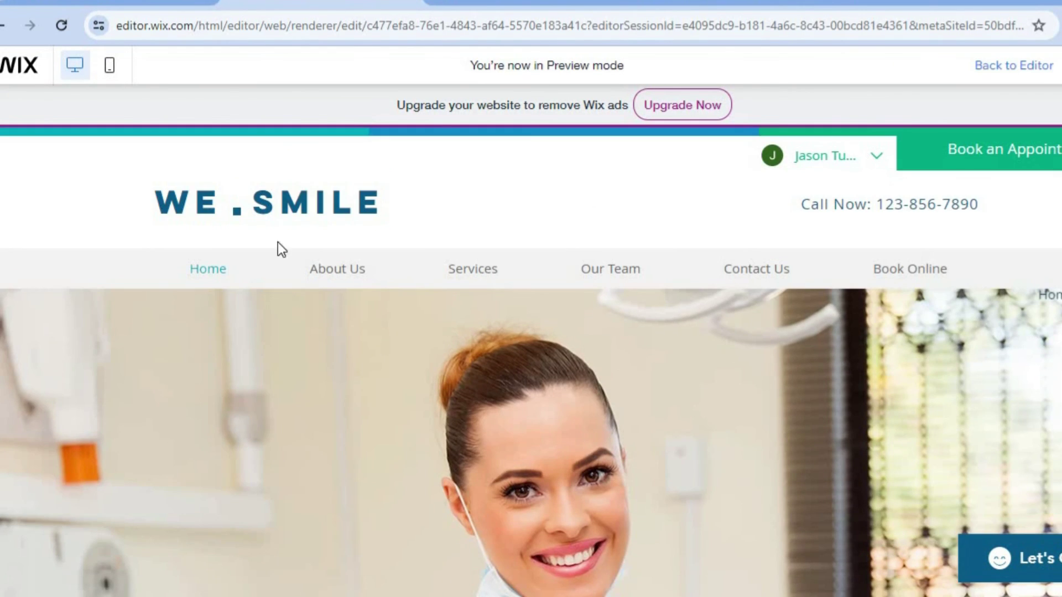